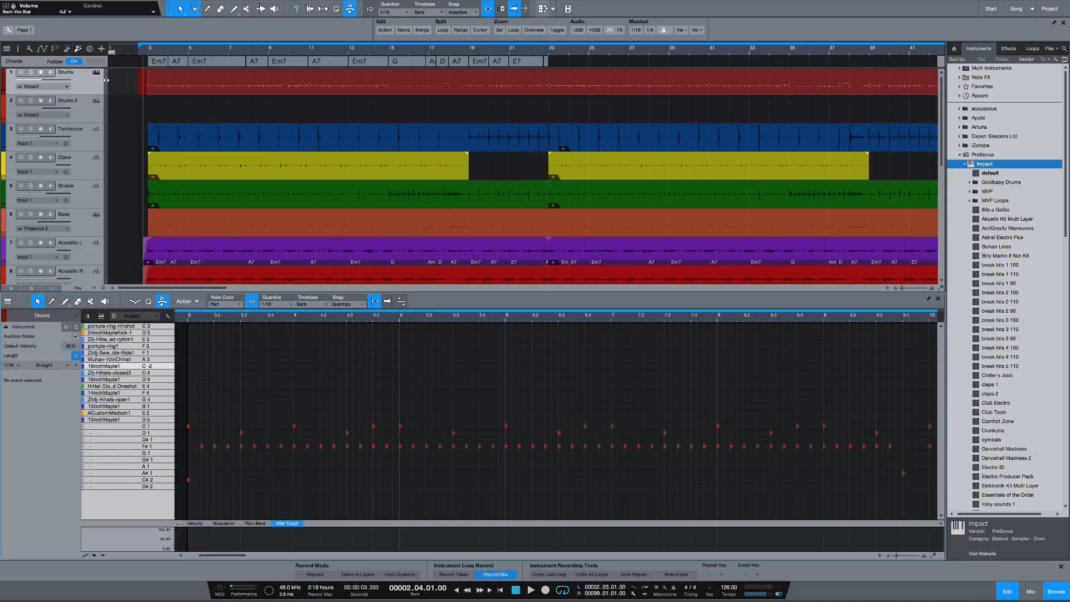
# Step: Open the Drums track's Impact XT instrument window and move it clear of the track list
pyautogui.click(96, 72)
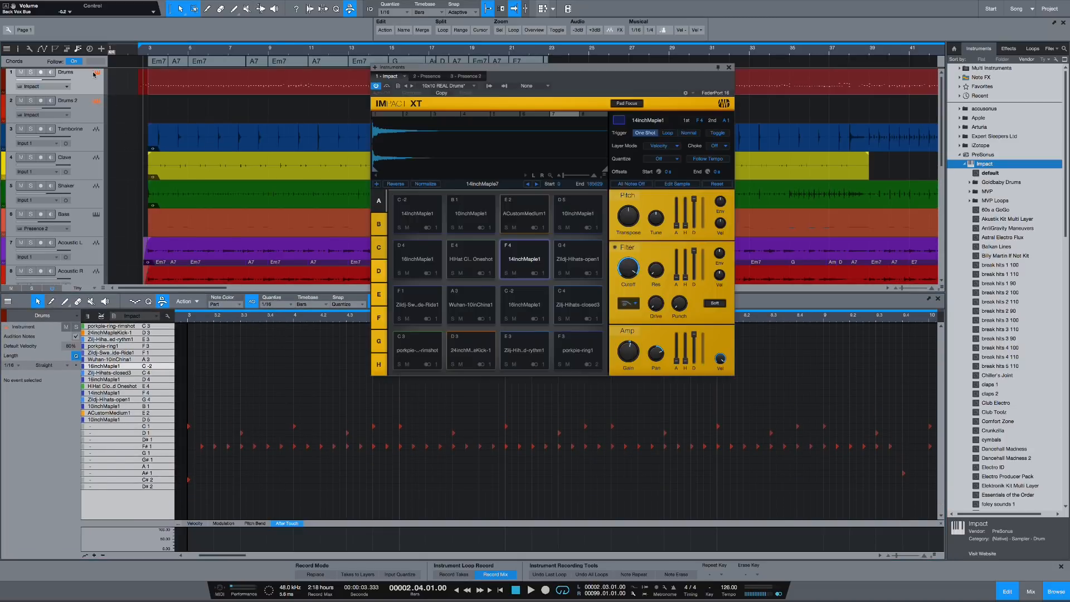
pyautogui.moveTo(555, 71); pyautogui.dragTo(664, 140)
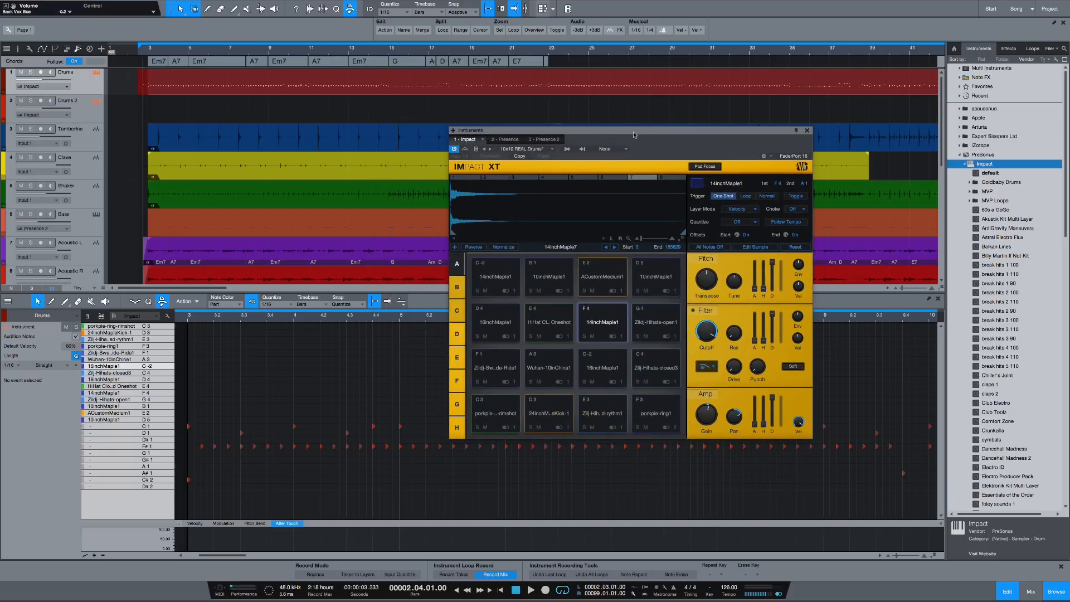
# Step: Cycle Impact XT's interface through its alternative color schemes and back to yellow
pyautogui.click(805, 170)
pyautogui.click(804, 170)
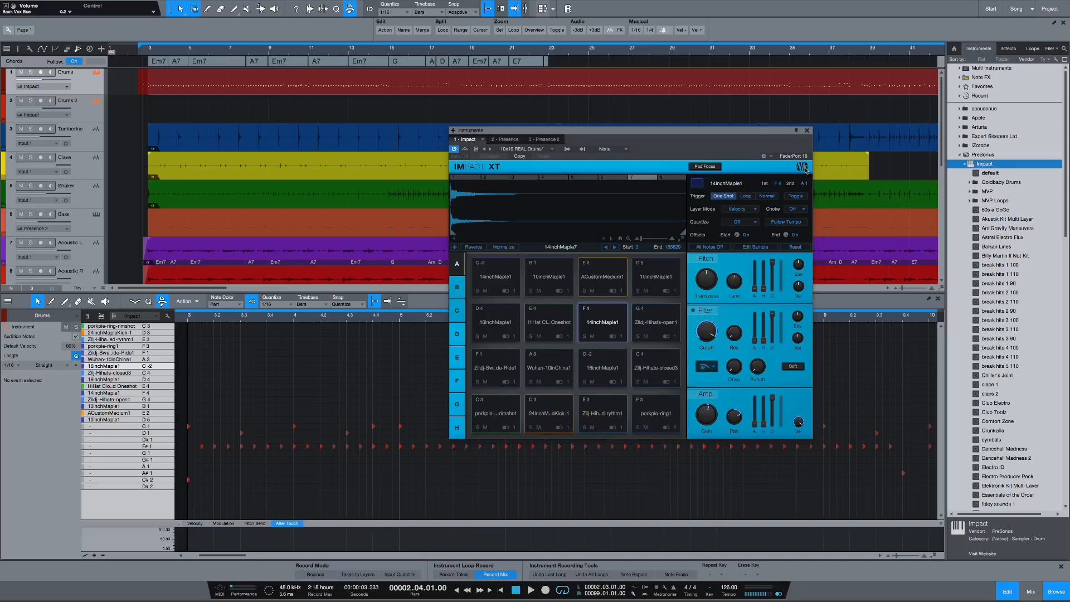
pyautogui.click(804, 170)
pyautogui.click(804, 170)
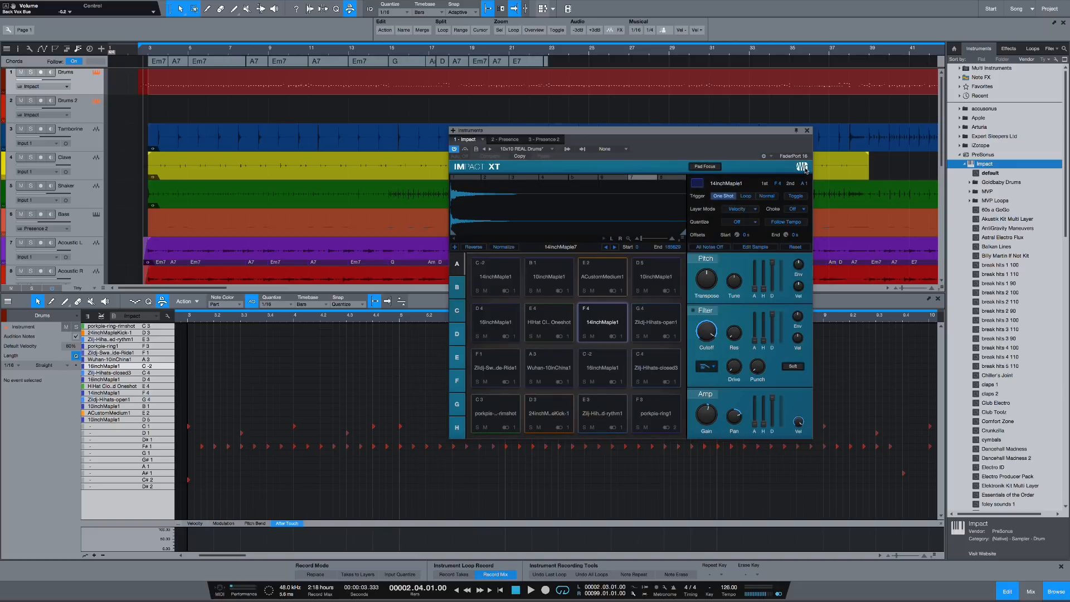
pyautogui.click(805, 170)
pyautogui.click(804, 170)
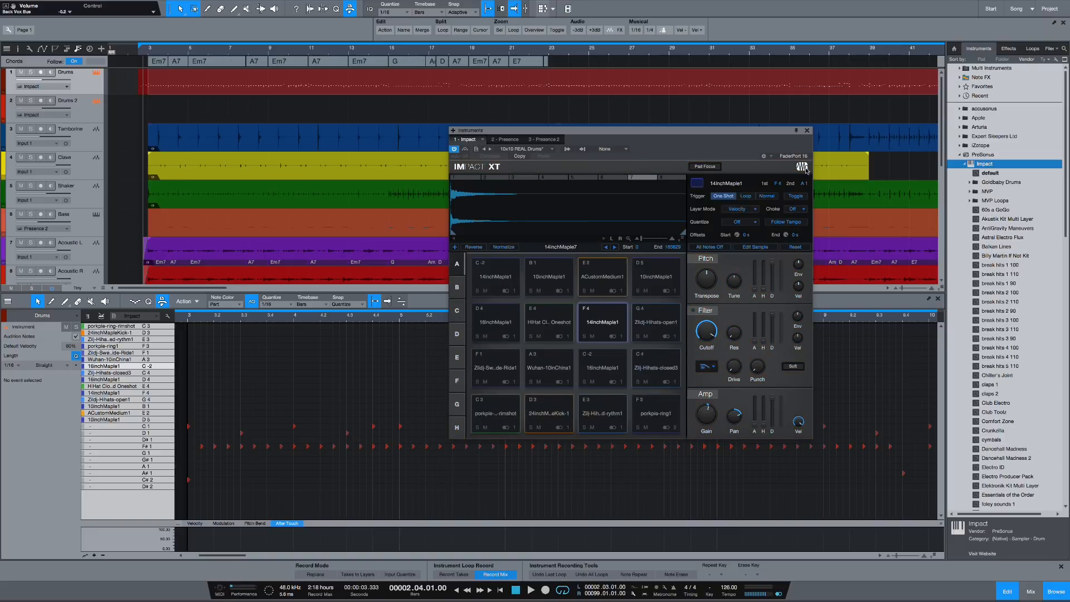
pyautogui.click(805, 170)
pyautogui.click(805, 170)
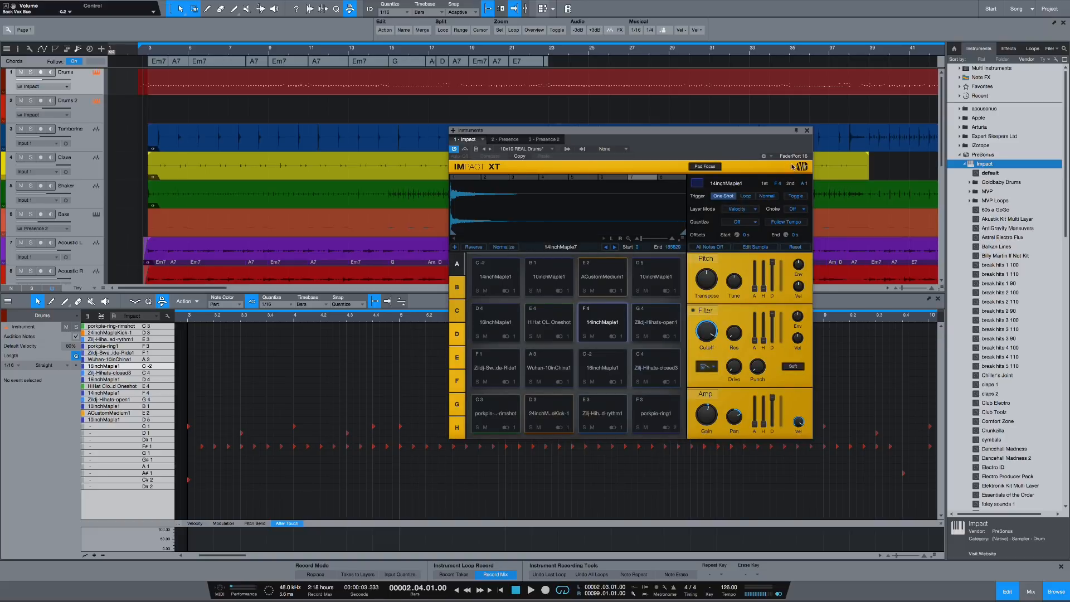
# Step: Reposition the Impact XT window and audition the 14inchMaple1, ACustomMedium1 and 10inchMaple1 pads in bank A
pyautogui.moveTo(737, 136); pyautogui.dragTo(758, 163)
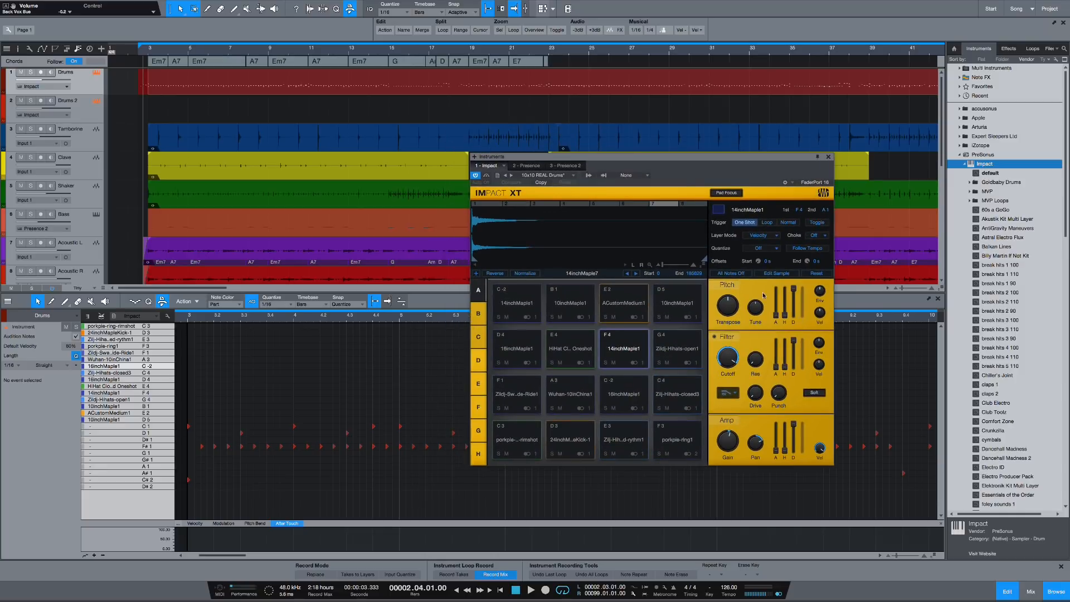
pyautogui.click(523, 307)
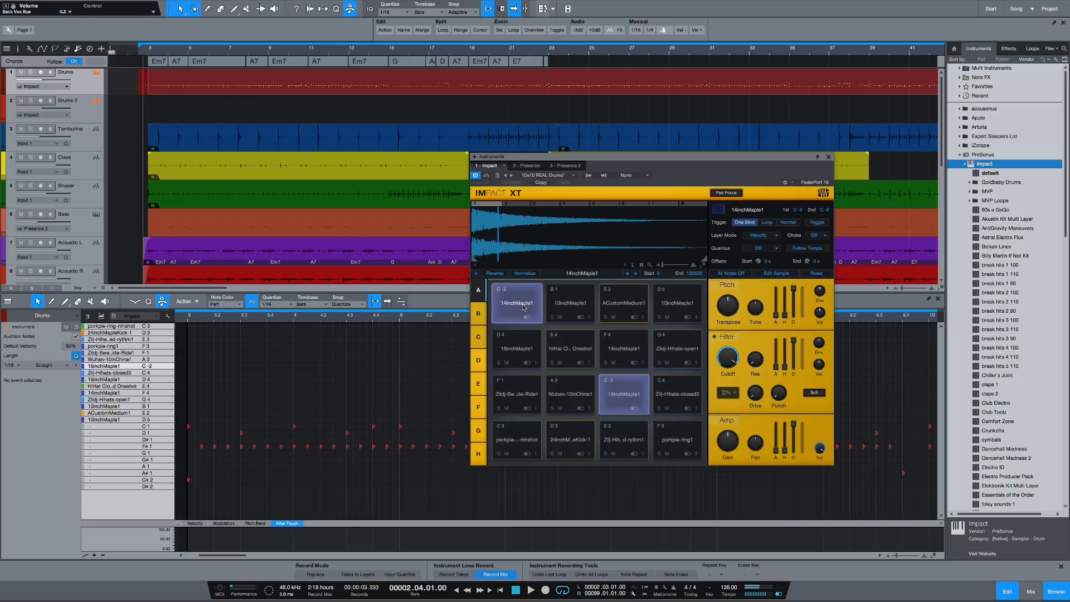
pyautogui.click(623, 306)
pyautogui.click(677, 310)
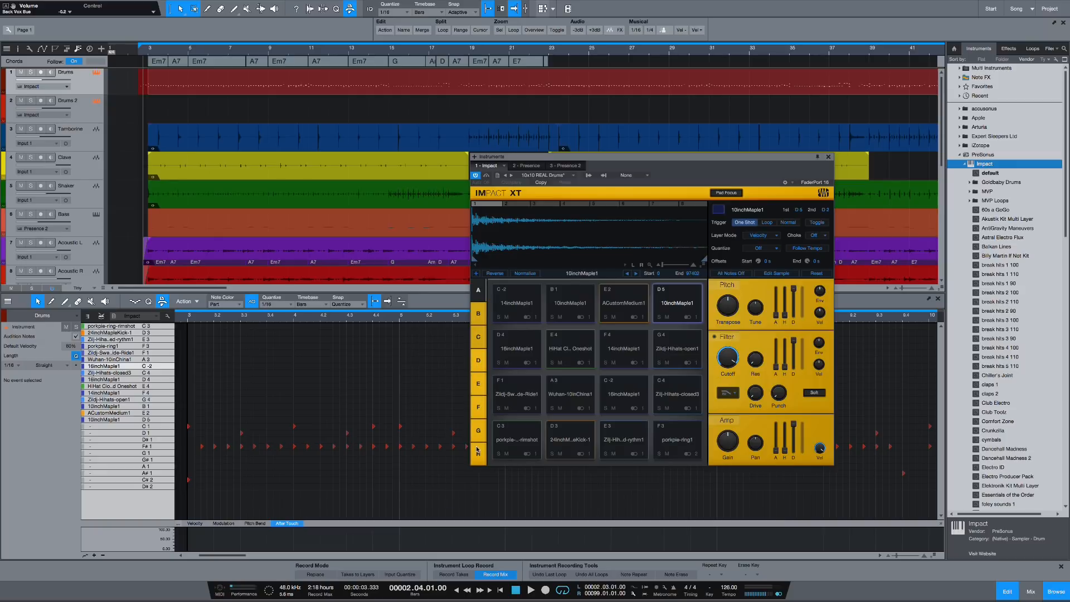
pyautogui.click(478, 323)
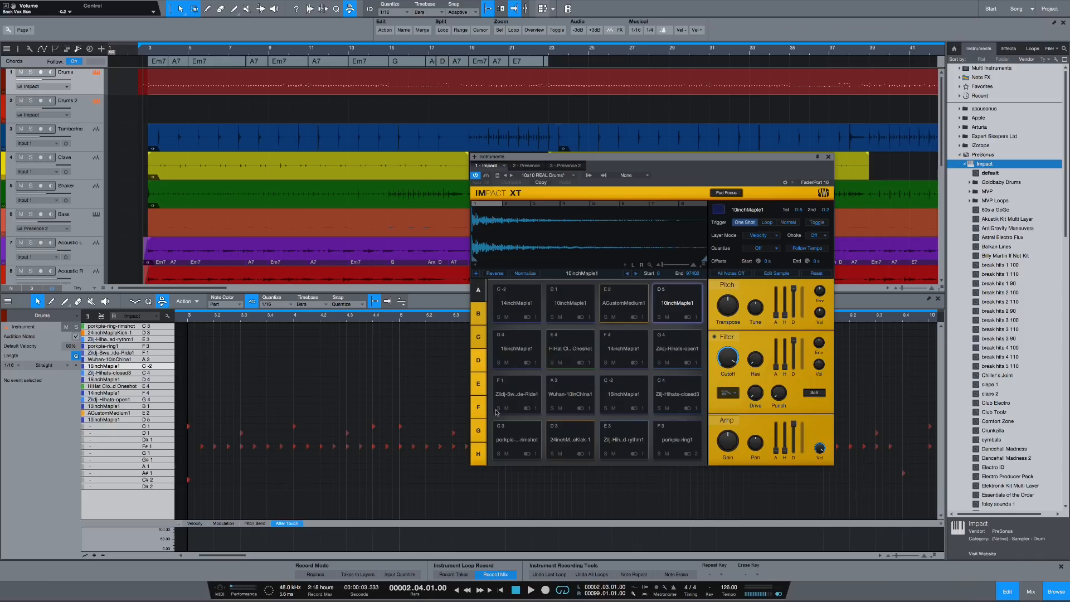
# Step: Select the porkpie-ring1 pad on F3 and go through its sample layers one by one
pyautogui.click(497, 412)
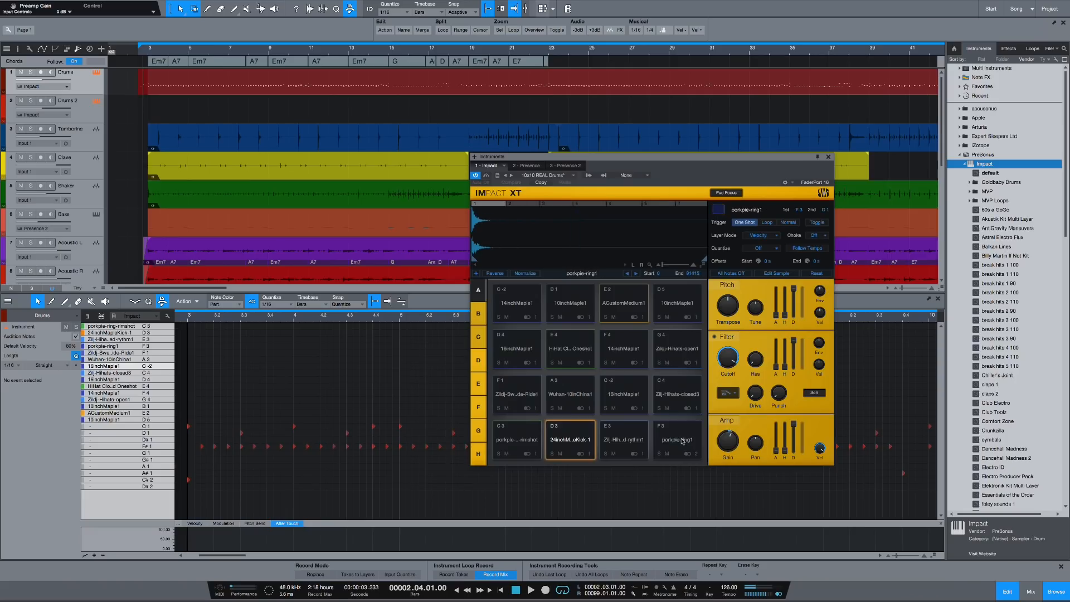
pyautogui.click(682, 441)
pyautogui.click(682, 441)
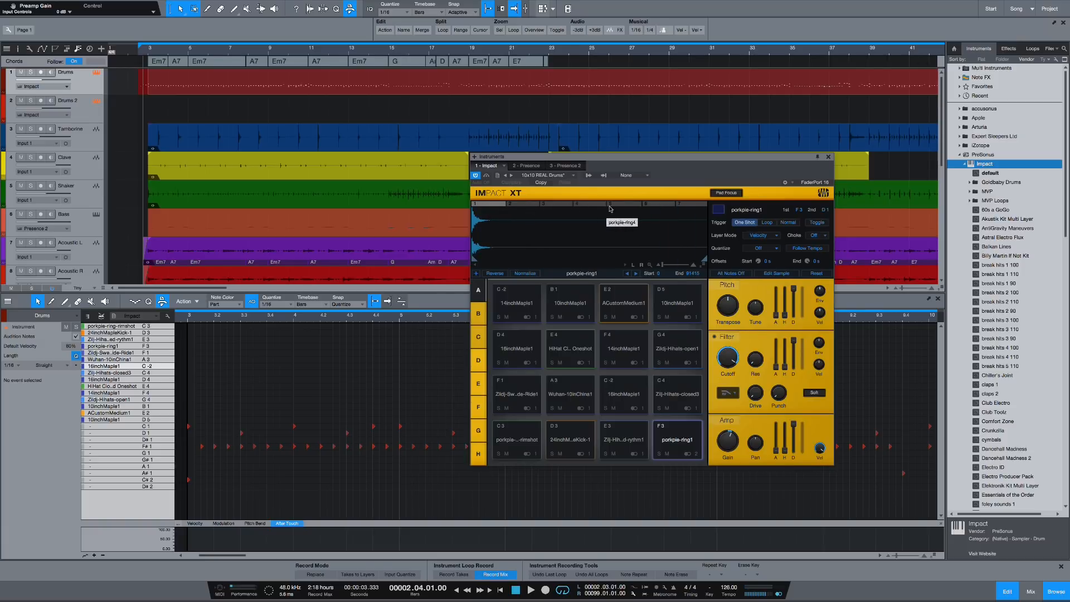
pyautogui.click(496, 205)
pyautogui.click(526, 205)
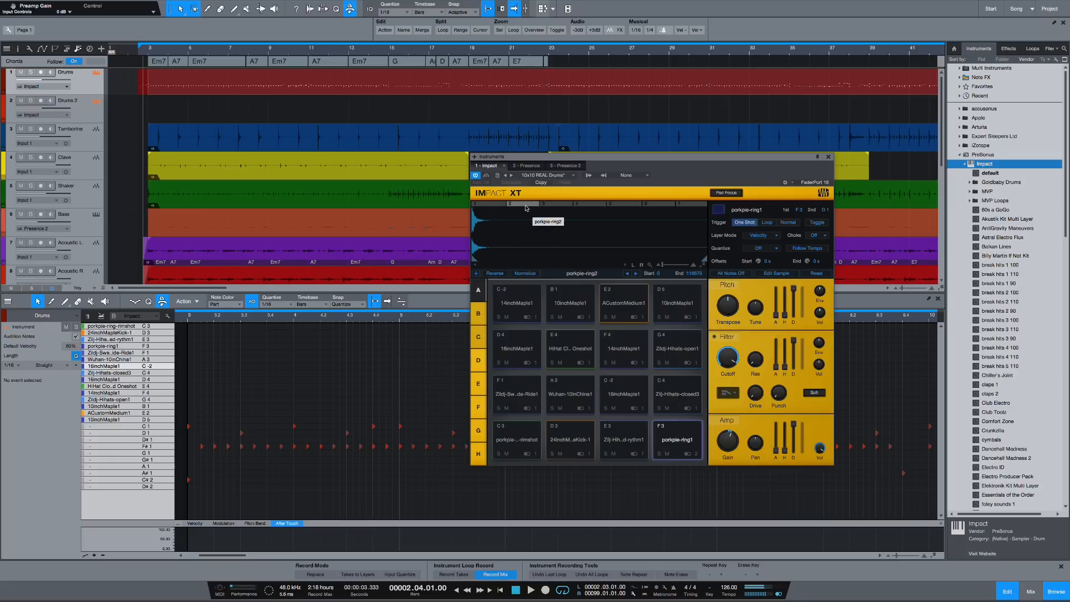
pyautogui.click(558, 205)
pyautogui.click(594, 205)
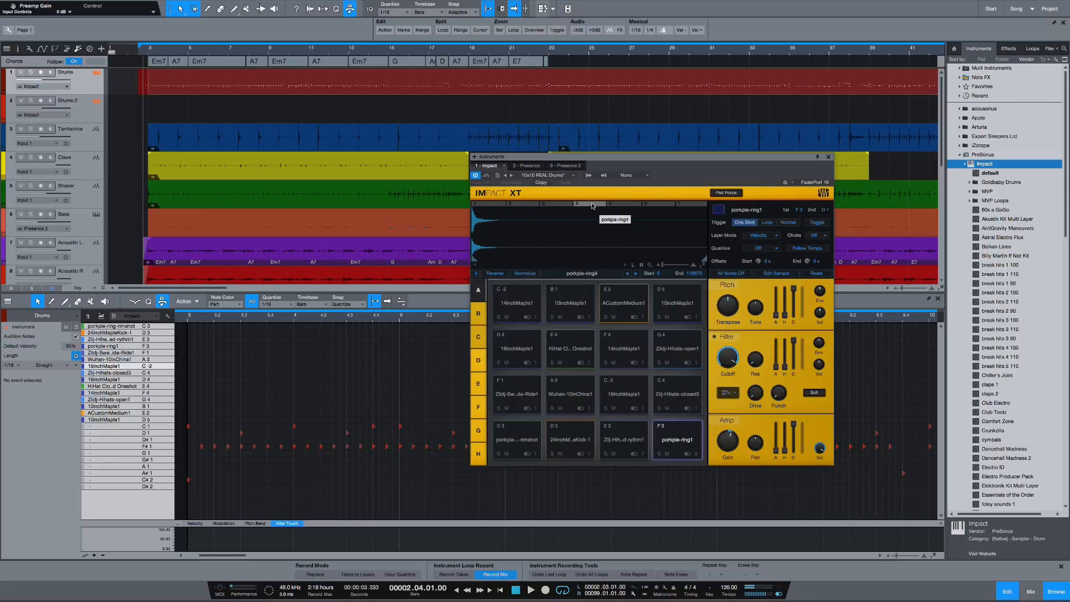
pyautogui.click(628, 205)
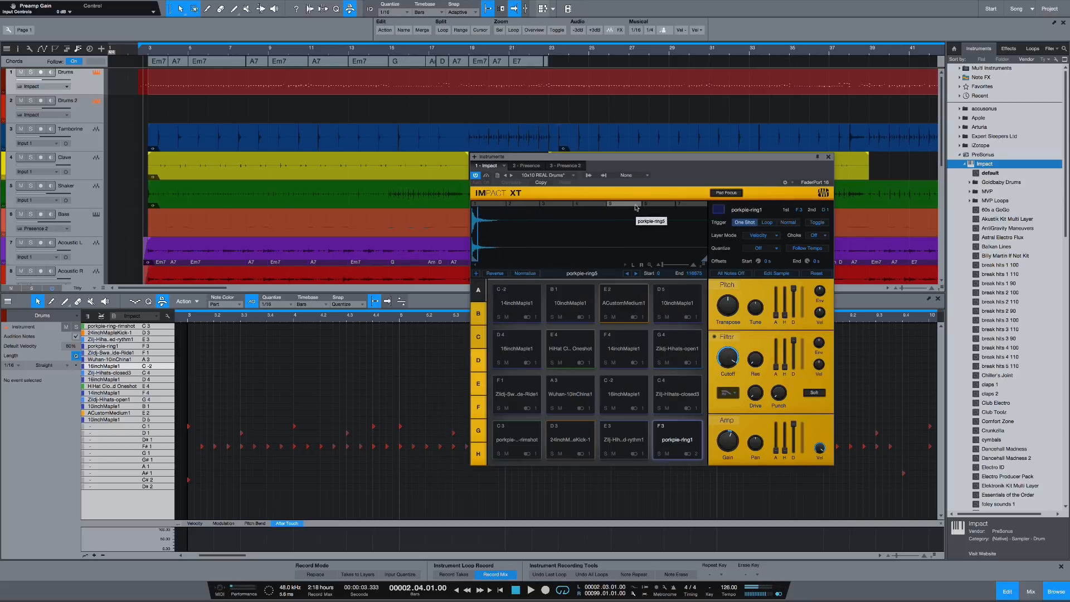
pyautogui.click(663, 205)
pyautogui.click(695, 206)
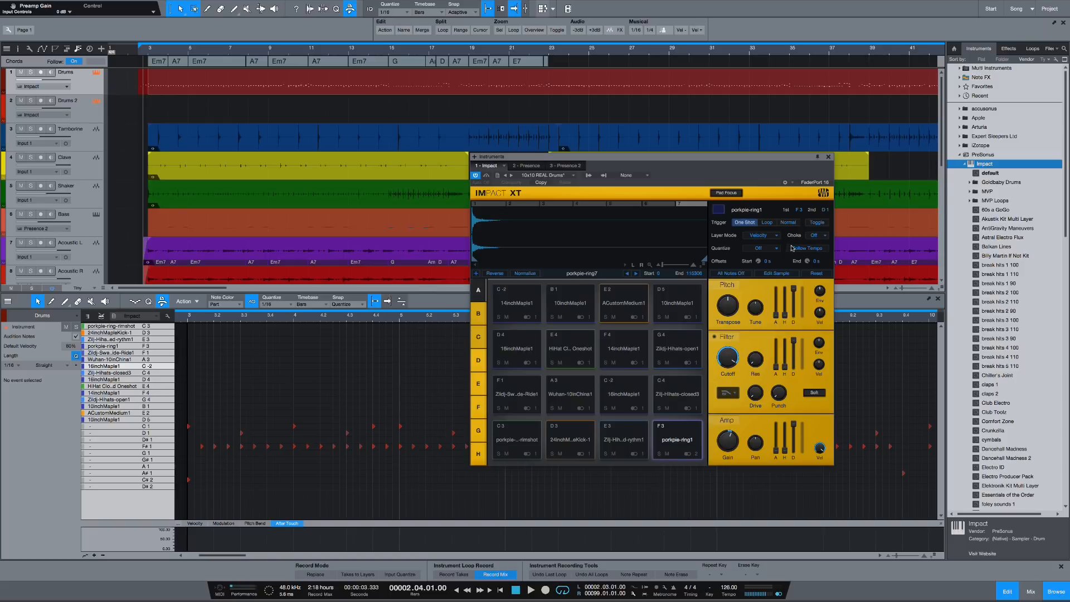
# Step: Inspect the porkpie-ring1 pad's color palette and Choke options without choosing a new one
pyautogui.click(723, 212)
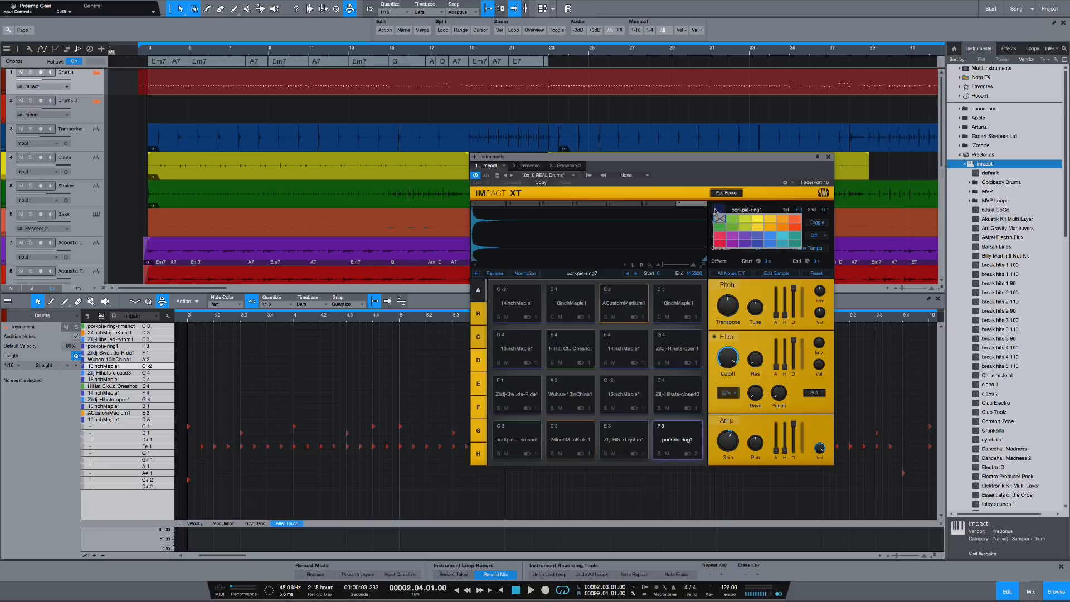
pyautogui.click(725, 213)
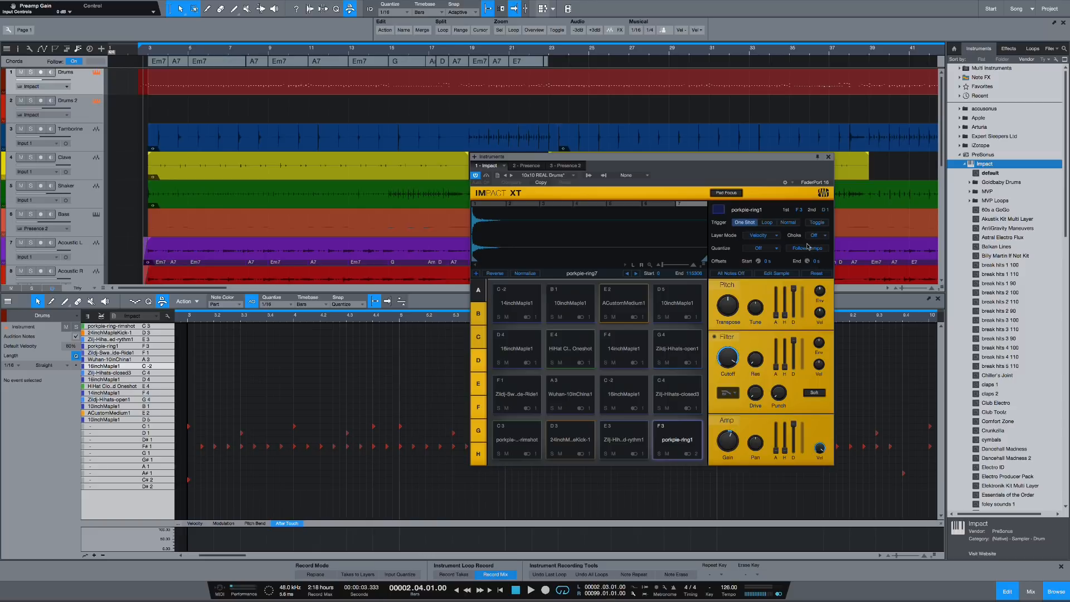
pyautogui.click(826, 237)
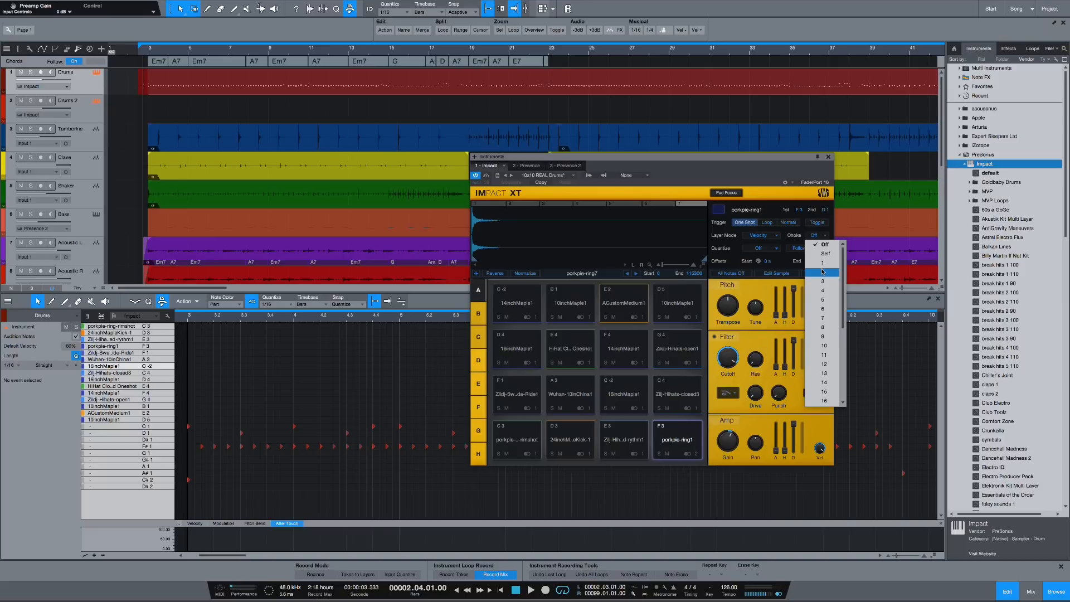
pyautogui.click(726, 238)
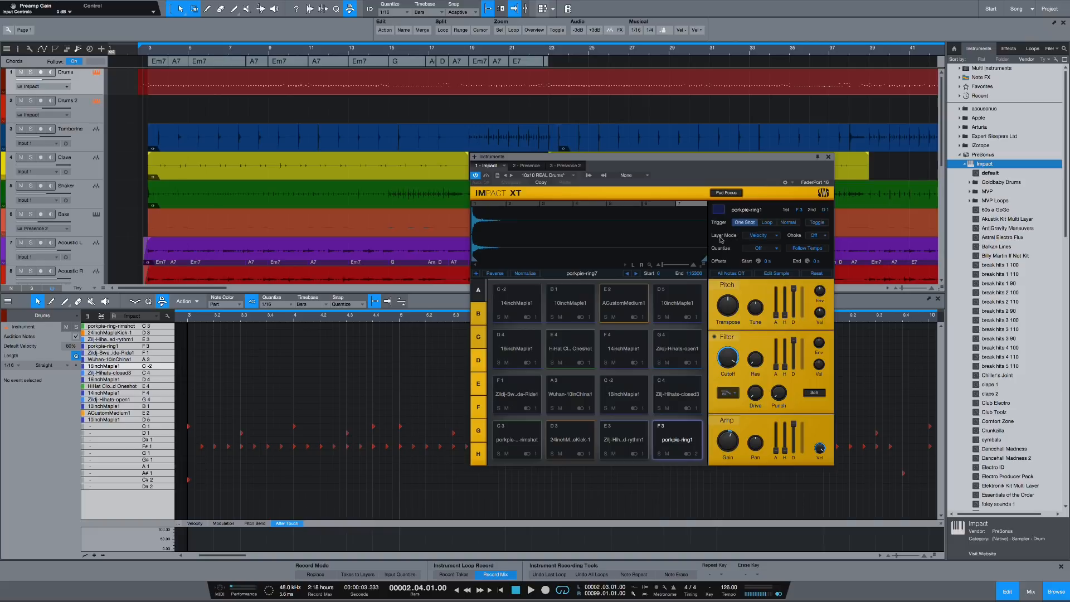
# Step: Inspect the pad's Layer Mode and Quantize options, keeping Layer Mode at Velocity
pyautogui.click(778, 240)
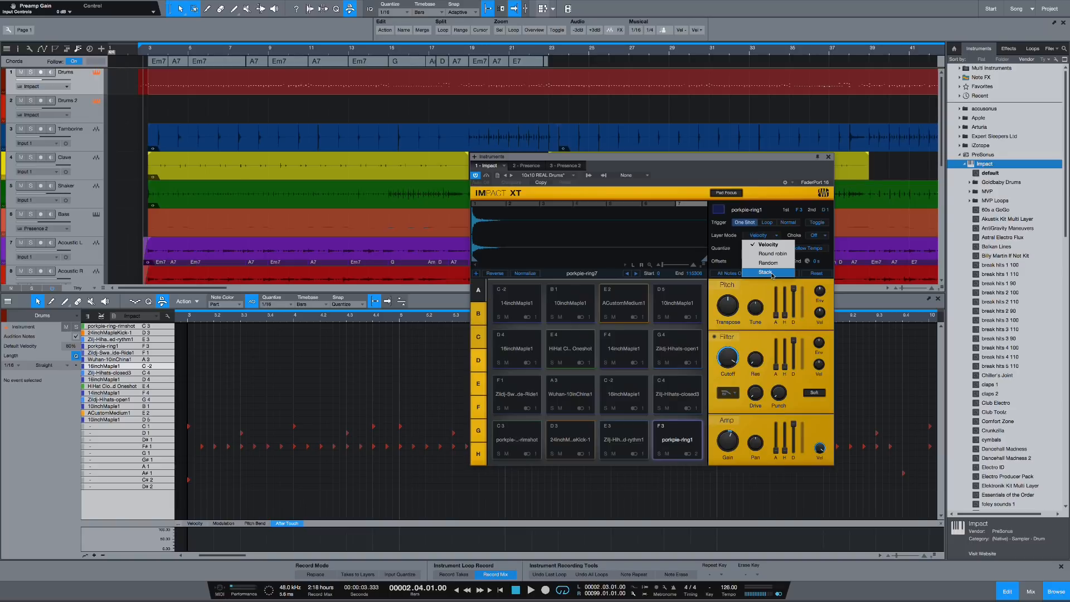
pyautogui.click(766, 248)
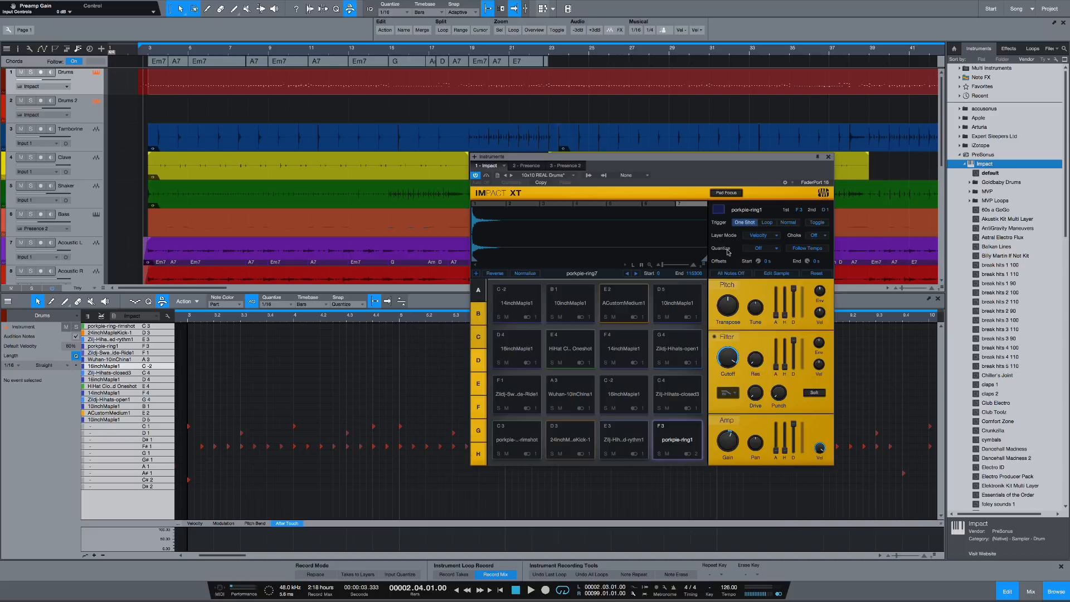
pyautogui.click(777, 250)
pyautogui.click(776, 251)
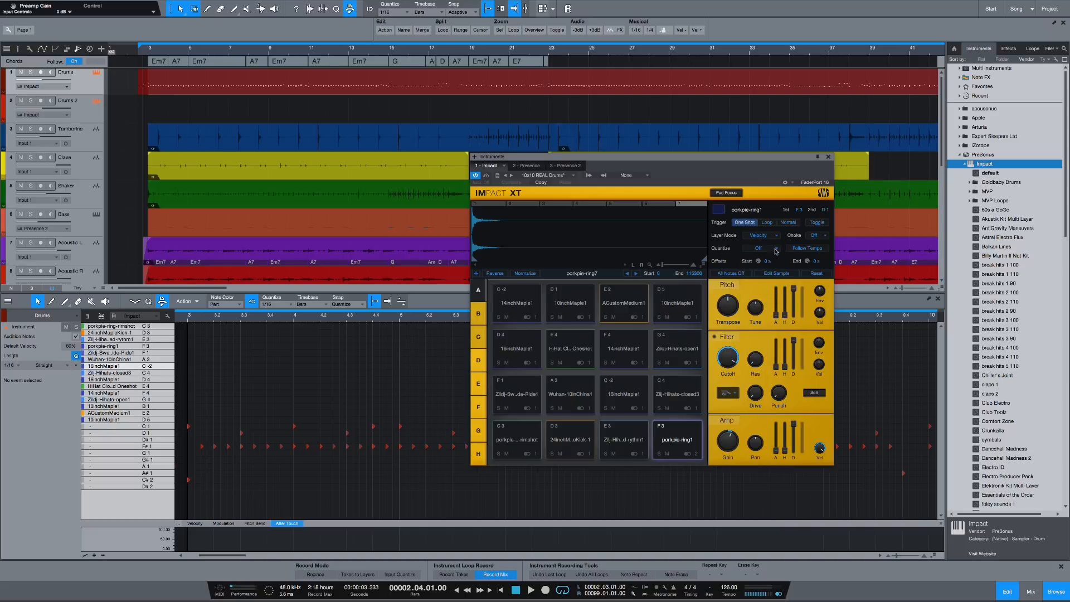
# Step: Turn on Follow Tempo for the porkpie-ring1 pad and open its Start offset value
pyautogui.click(822, 252)
pyautogui.doubleClick(778, 262)
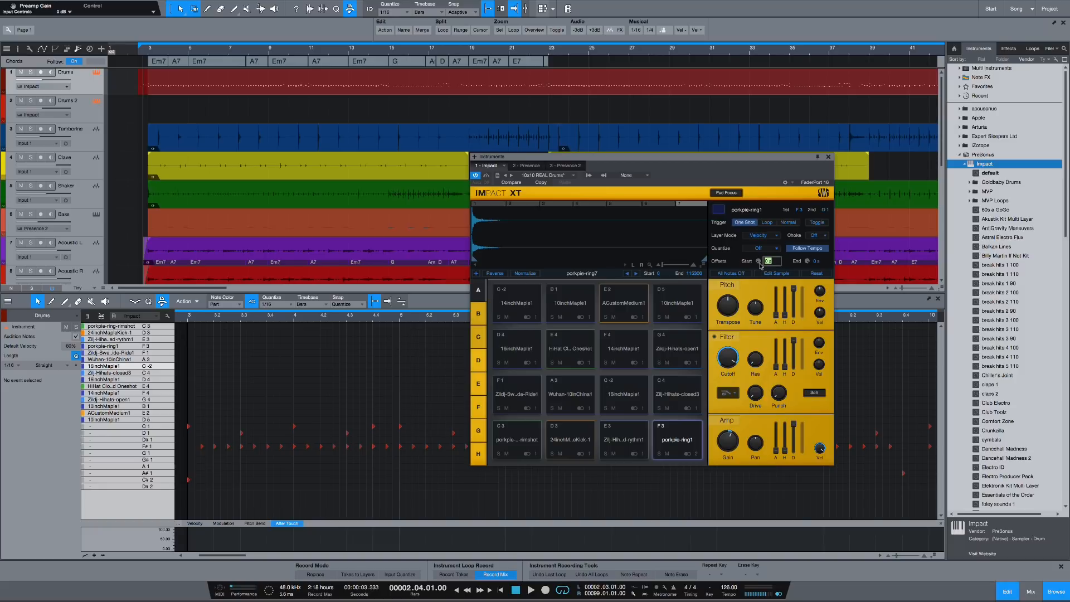
pyautogui.click(617, 238)
# Step: Select the porkpie-ring6 layer and try moving its sample start inward, then restore the start to 0
pyautogui.click(592, 204)
pyautogui.click(661, 204)
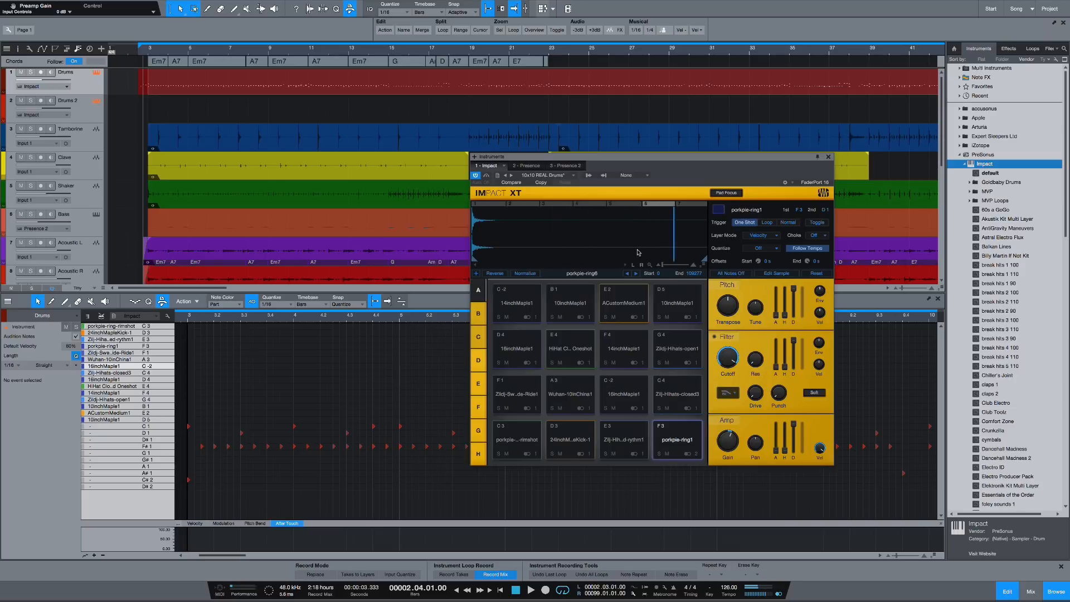
pyautogui.moveTo(664, 268); pyautogui.dragTo(673, 265)
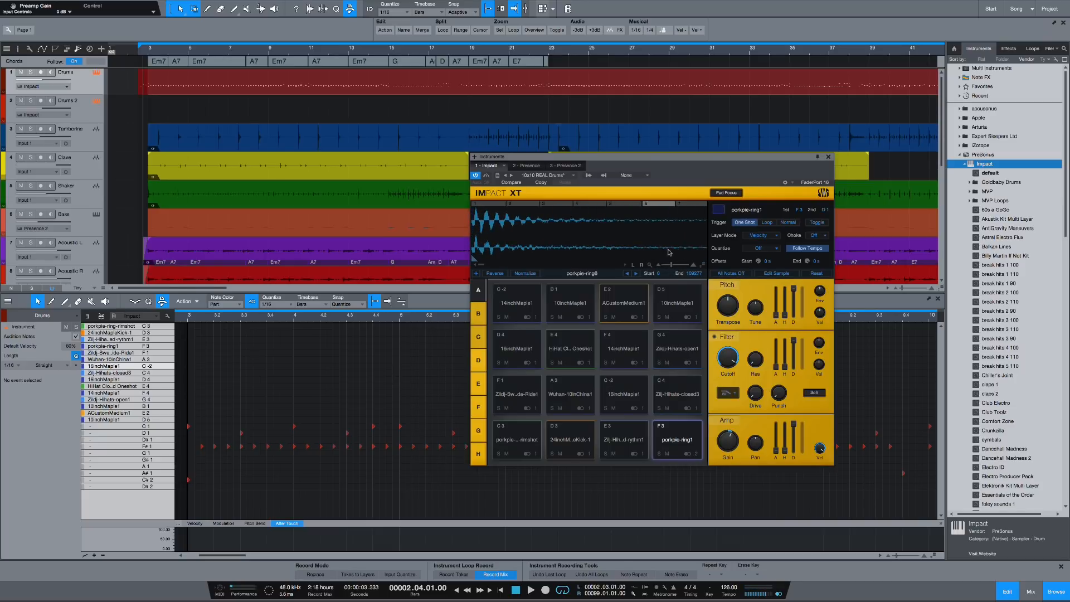
pyautogui.moveTo(474, 232); pyautogui.dragTo(516, 236)
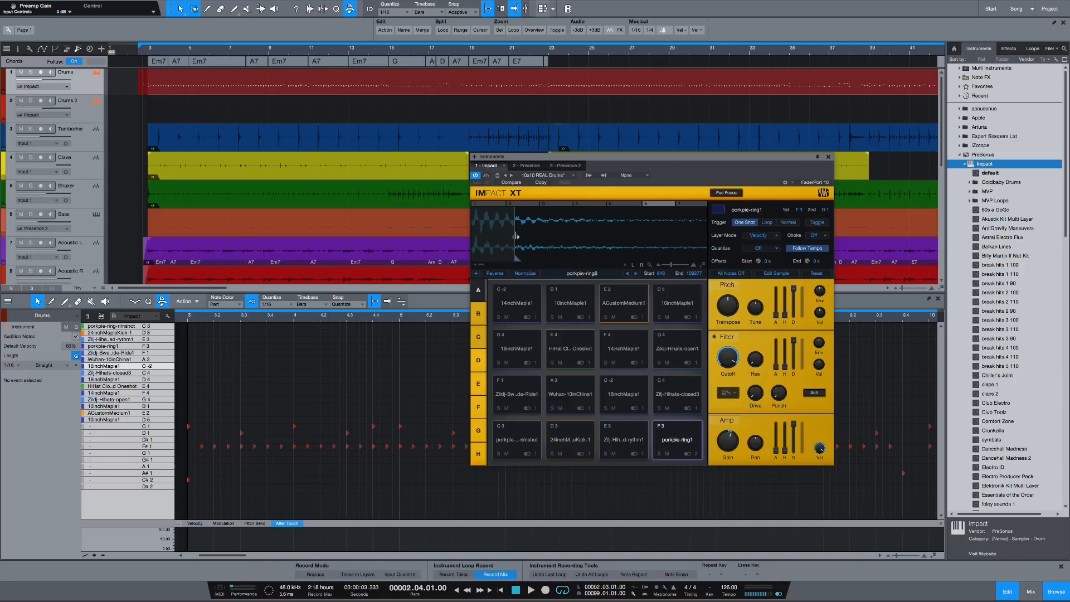
pyautogui.moveTo(517, 236); pyautogui.dragTo(473, 237)
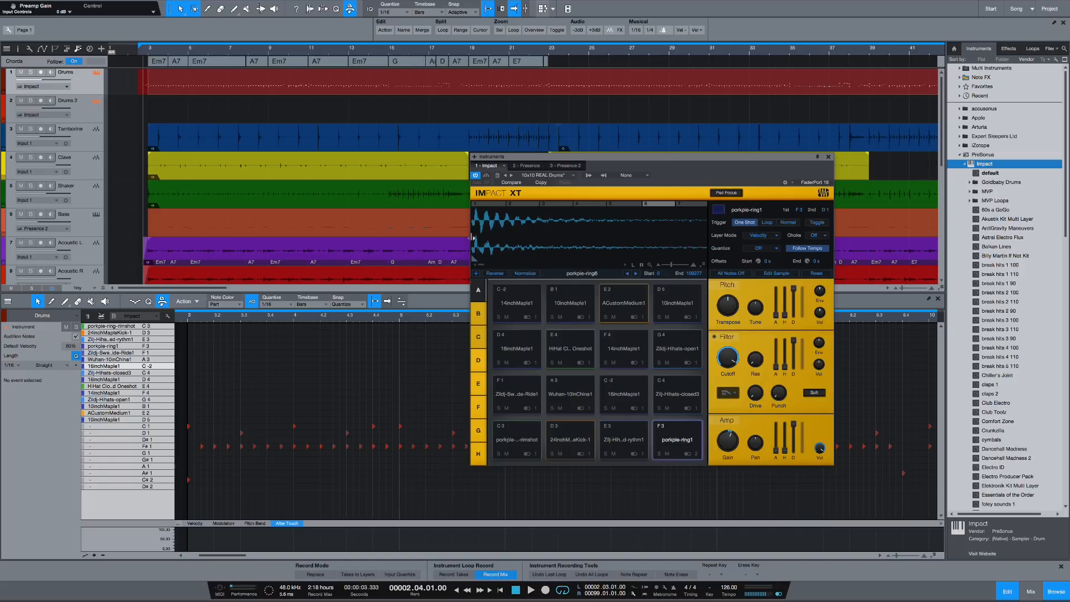
# Step: Close the Impact XT window and make the Drums note editor taller
pyautogui.moveTo(717, 162); pyautogui.dragTo(786, 46)
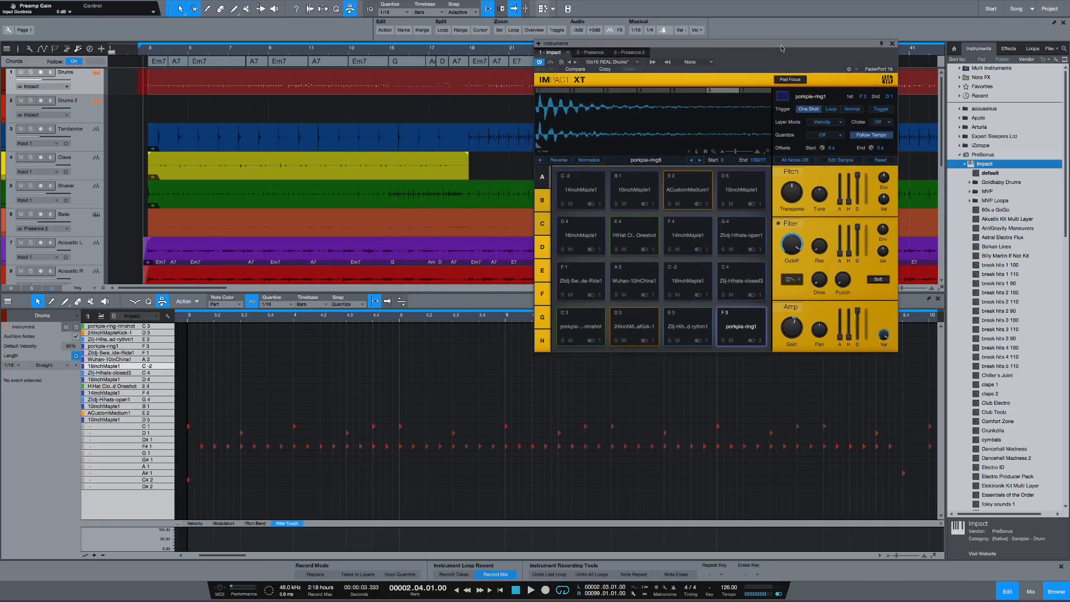
pyautogui.click(893, 43)
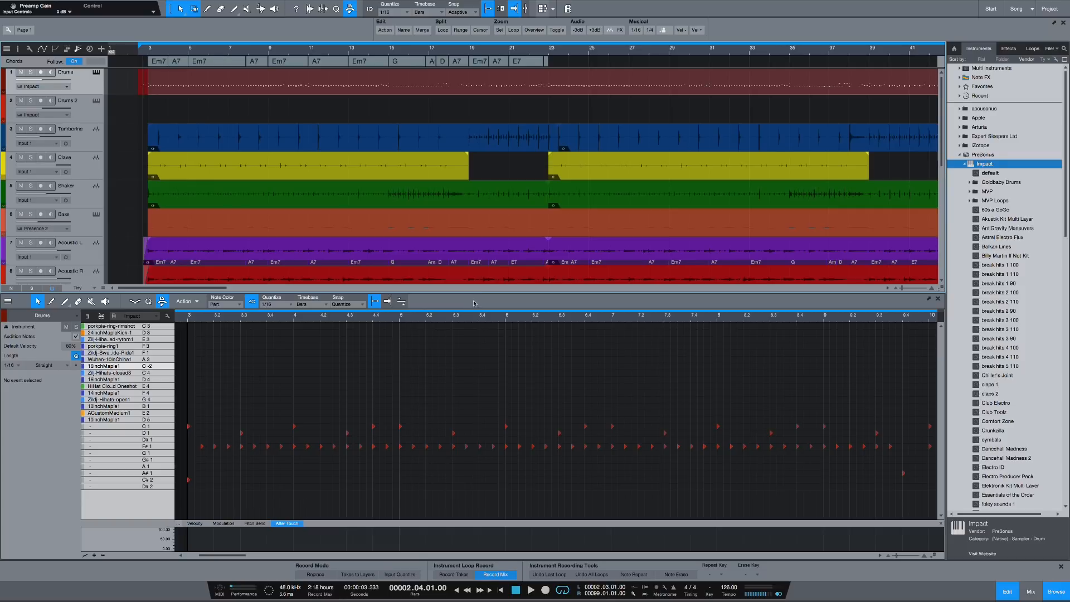
pyautogui.moveTo(488, 287); pyautogui.dragTo(487, 270)
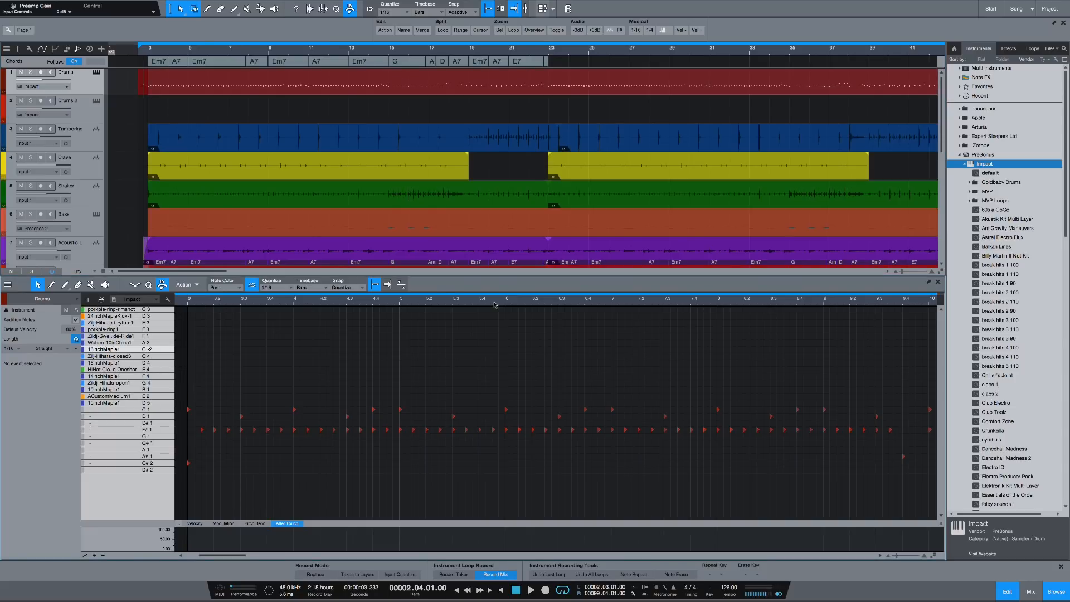
# Step: Examine the Drums part in the editor's piano view, focusing on the note lengths around bar 6
pyautogui.moveTo(494, 305); pyautogui.dragTo(497, 314)
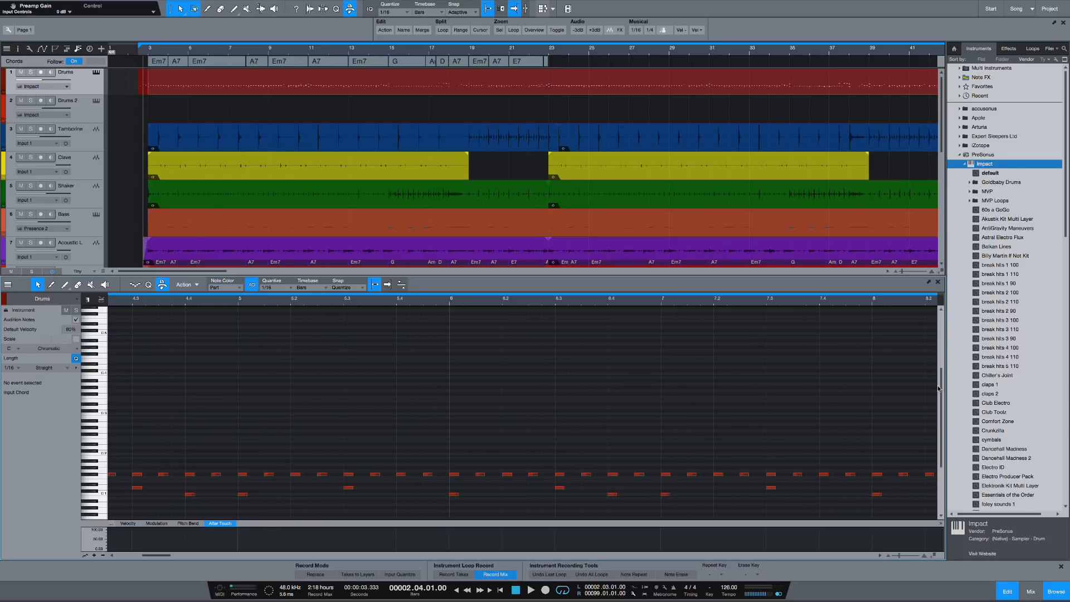
pyautogui.scroll(-3, 940, 389)
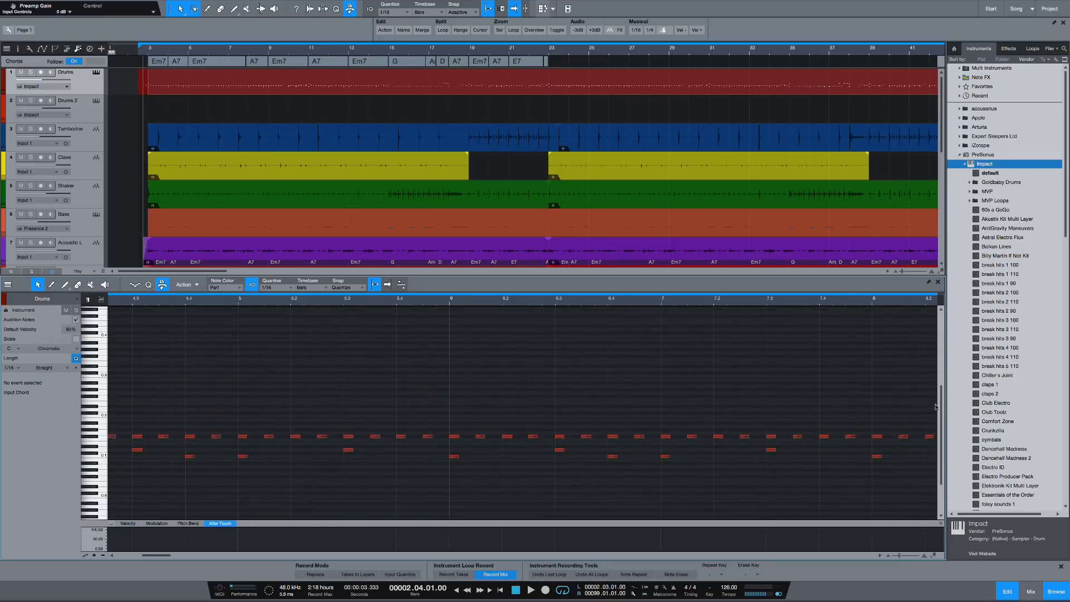
pyautogui.moveTo(646, 302); pyautogui.dragTo(644, 313)
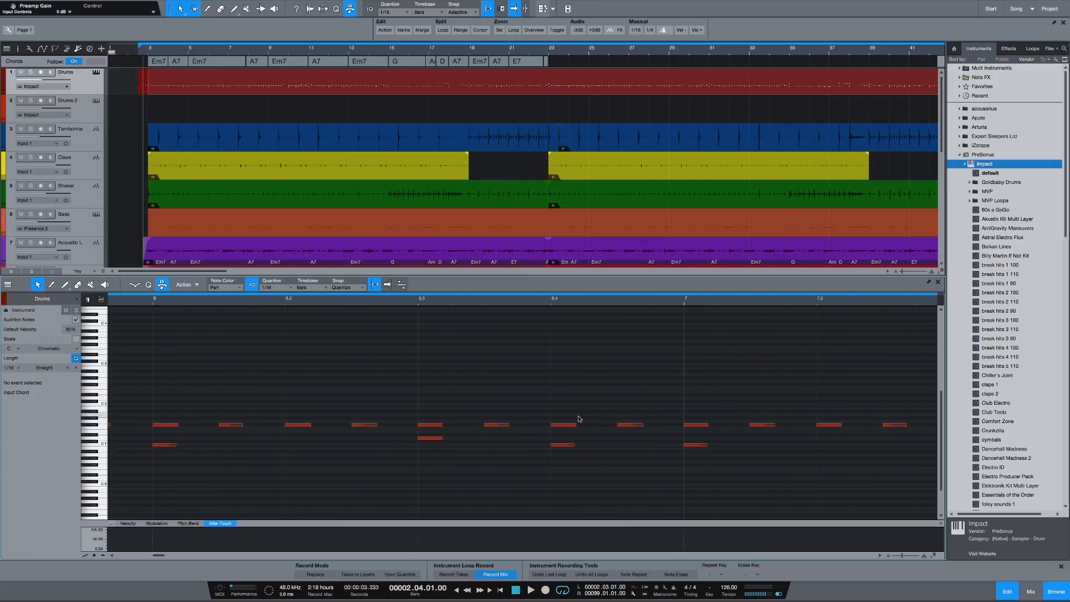
pyautogui.moveTo(571, 427)
# Step: Return the note editor to drum view and examine the hits around bar 6
pyautogui.click(101, 300)
pyautogui.scroll(3, 544, 313)
pyautogui.scroll(-3, 563, 313)
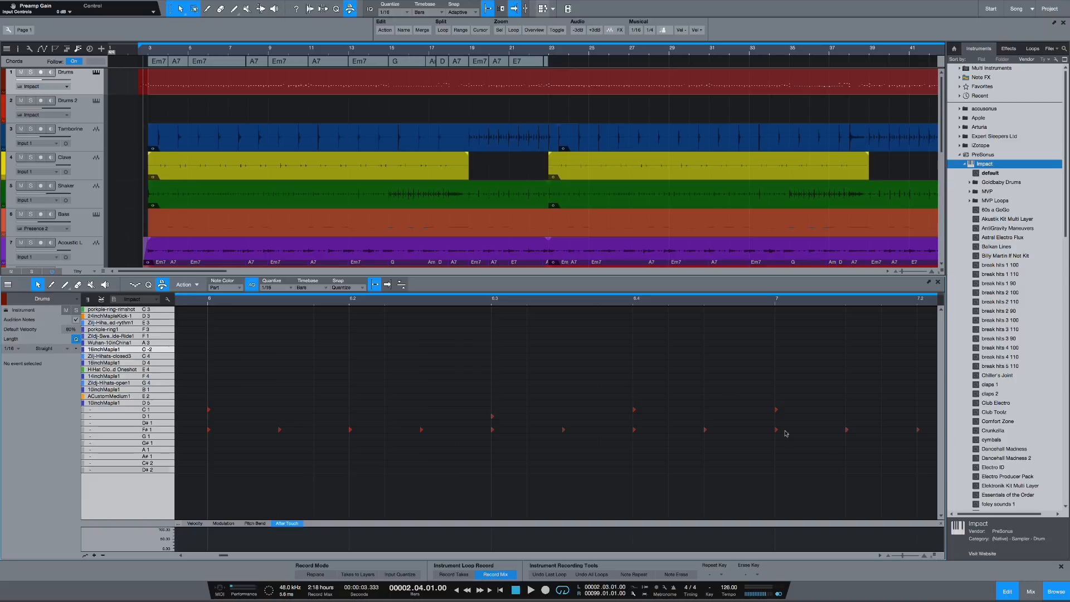
pyautogui.scroll(-2, 633, 307)
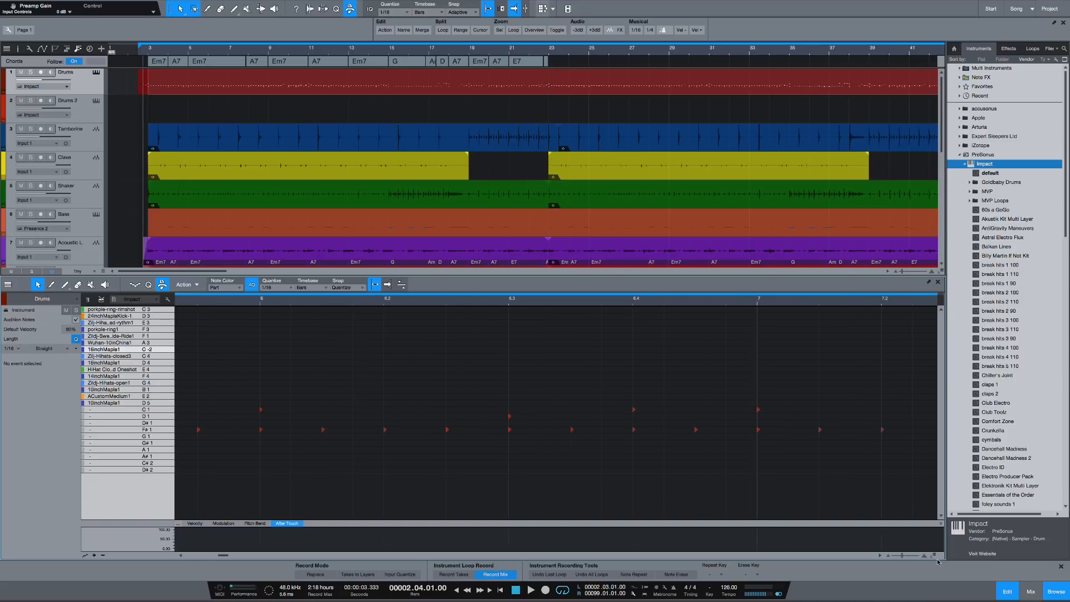
# Step: Enlarge the drum rows, select the C 1 hit at 6.4, and view the musical functions available for it
pyautogui.moveTo(931, 555); pyautogui.dragTo(931, 529)
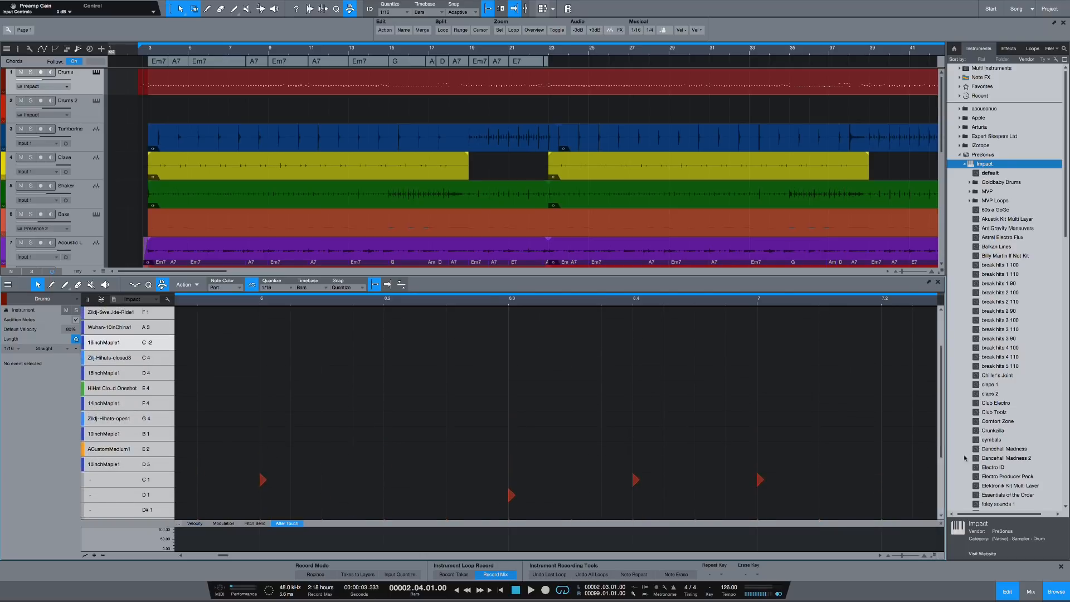
pyautogui.moveTo(942, 408); pyautogui.dragTo(936, 456)
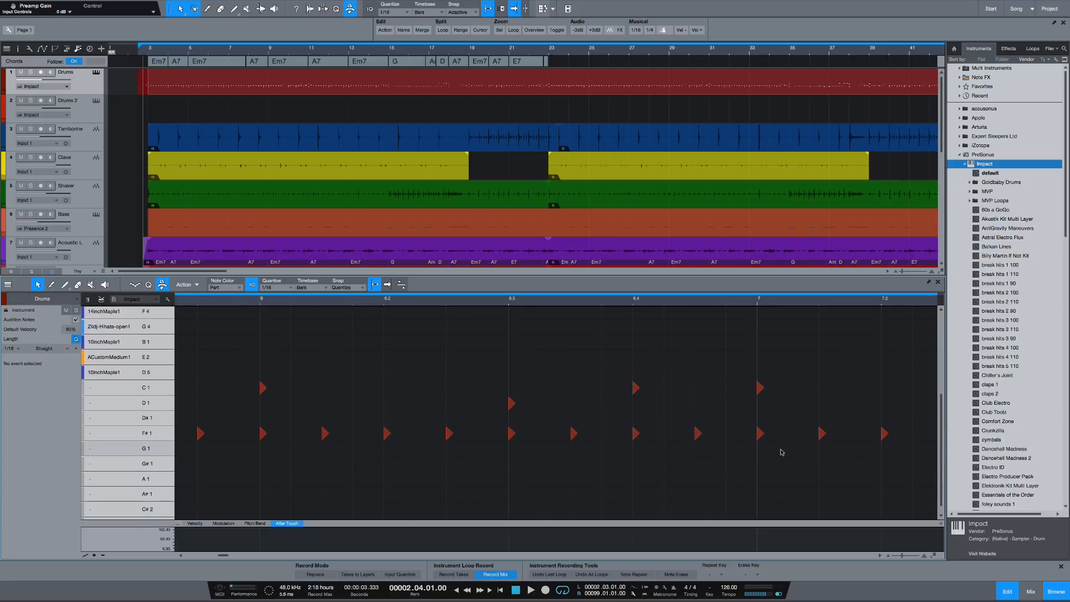
pyautogui.moveTo(636, 389)
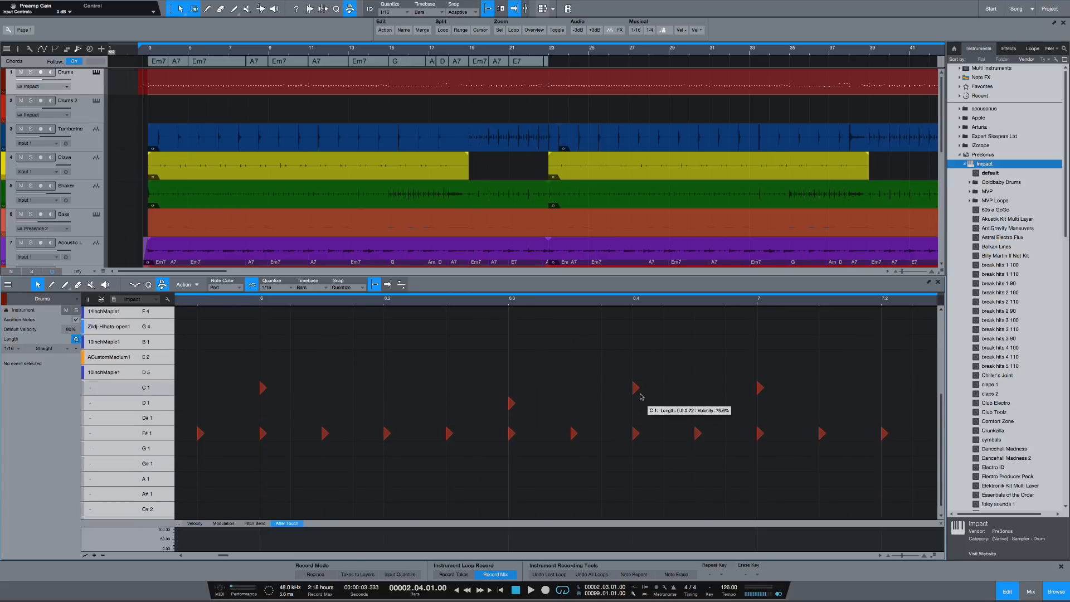
pyautogui.click(636, 388)
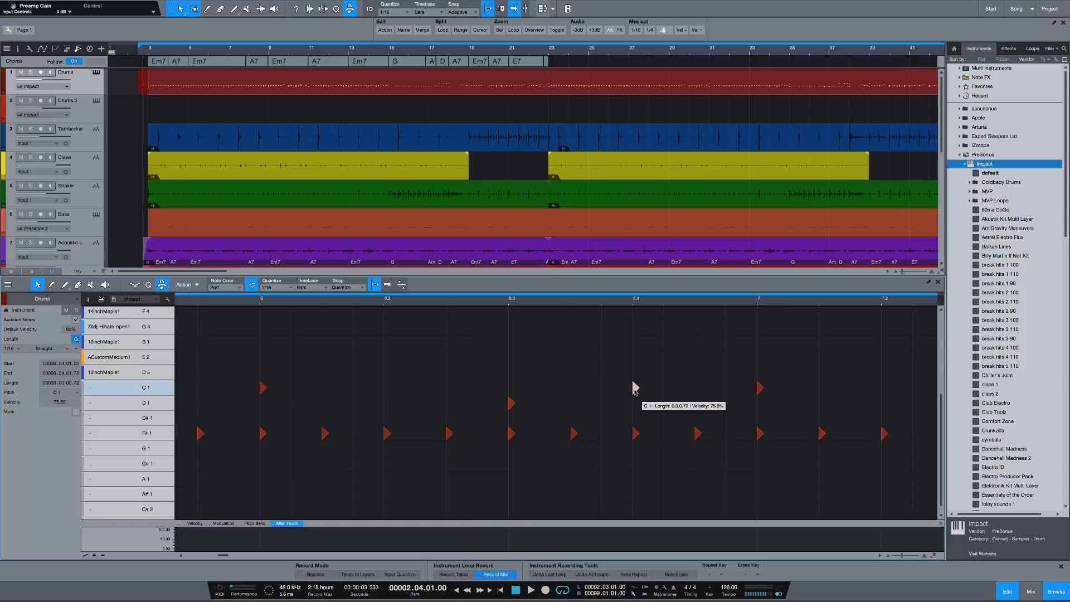
pyautogui.rightClick(635, 387)
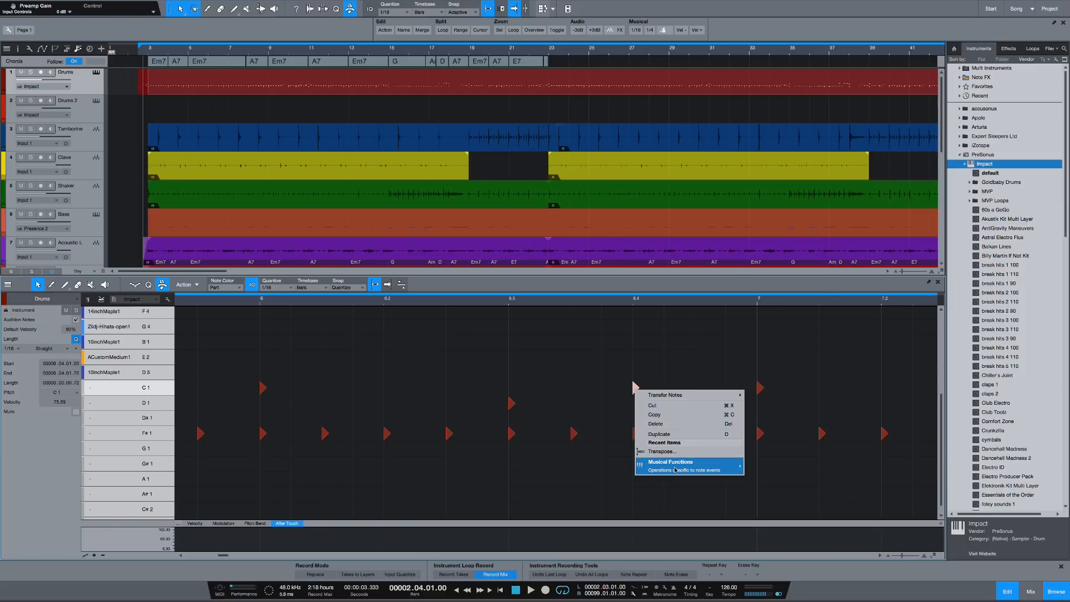
pyautogui.moveTo(675, 470)
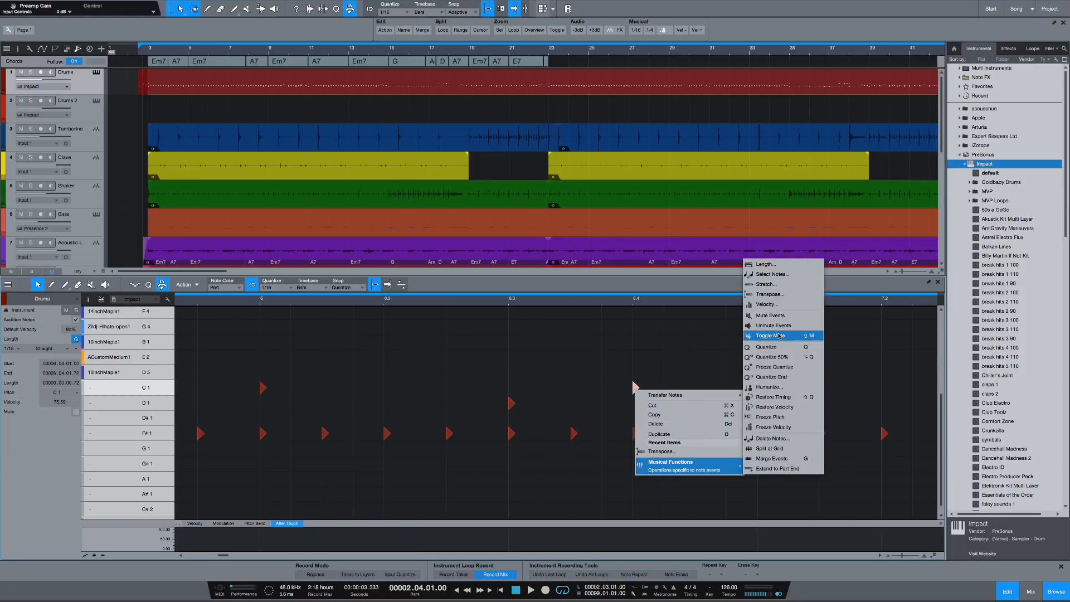
pyautogui.click(589, 339)
# Step: Select a group of hits between 6.2 and 7, then those from 6 to 6.3, and view the musical functions for the second group
pyautogui.moveTo(443, 353); pyautogui.dragTo(809, 483)
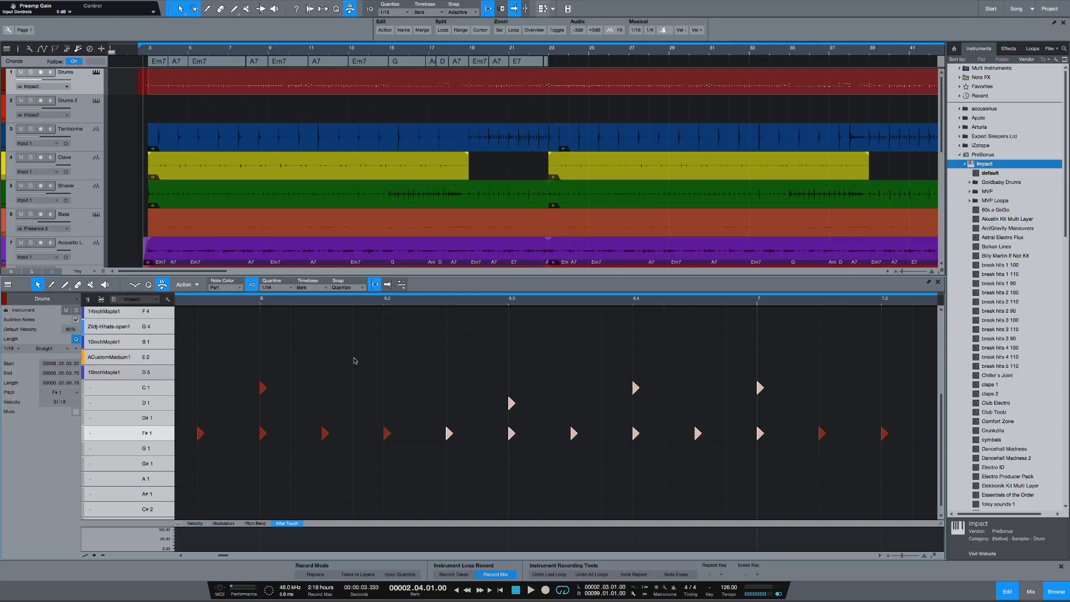
pyautogui.click(247, 349)
pyautogui.moveTo(228, 334); pyautogui.dragTo(568, 473)
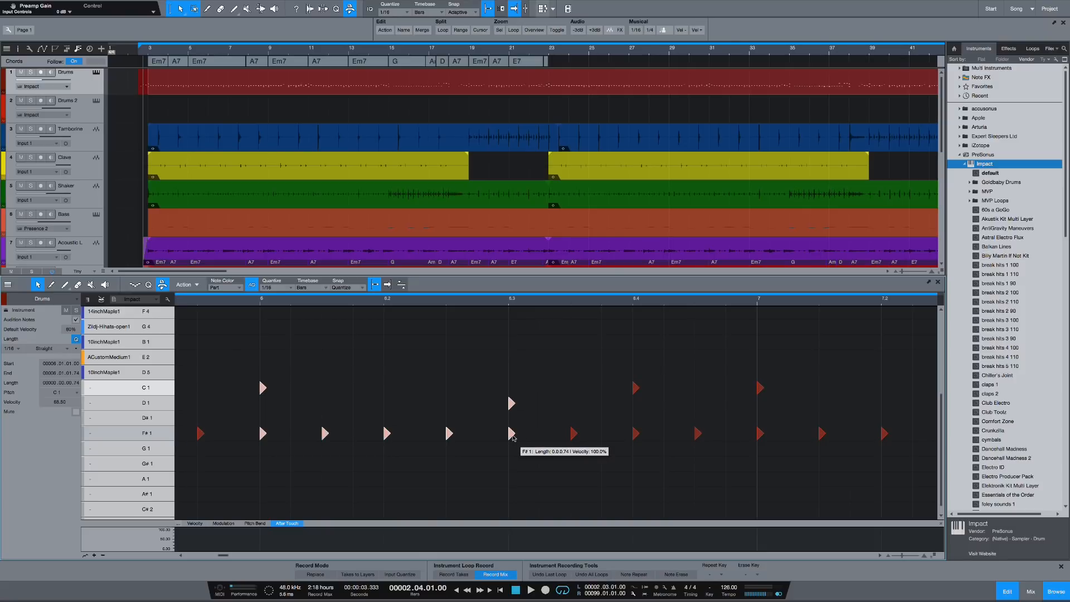
pyautogui.rightClick(512, 435)
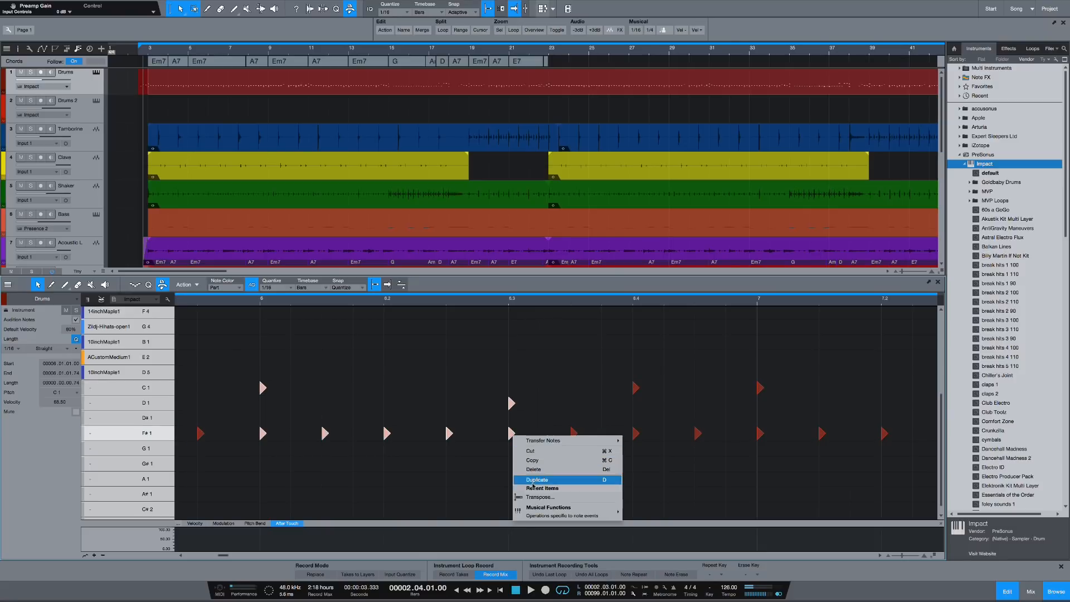
pyautogui.moveTo(544, 513)
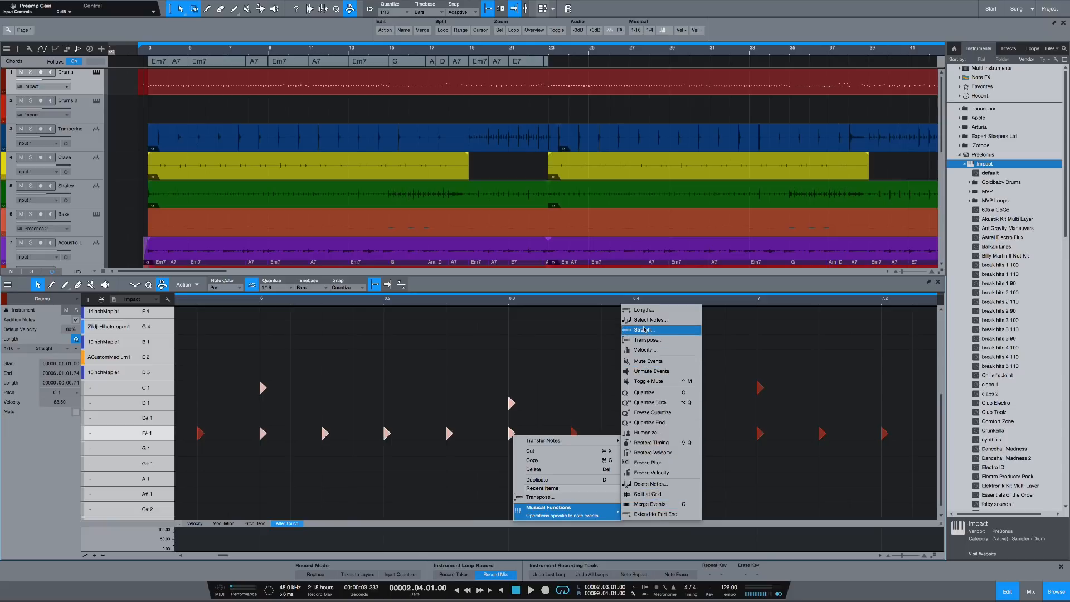
pyautogui.click(430, 363)
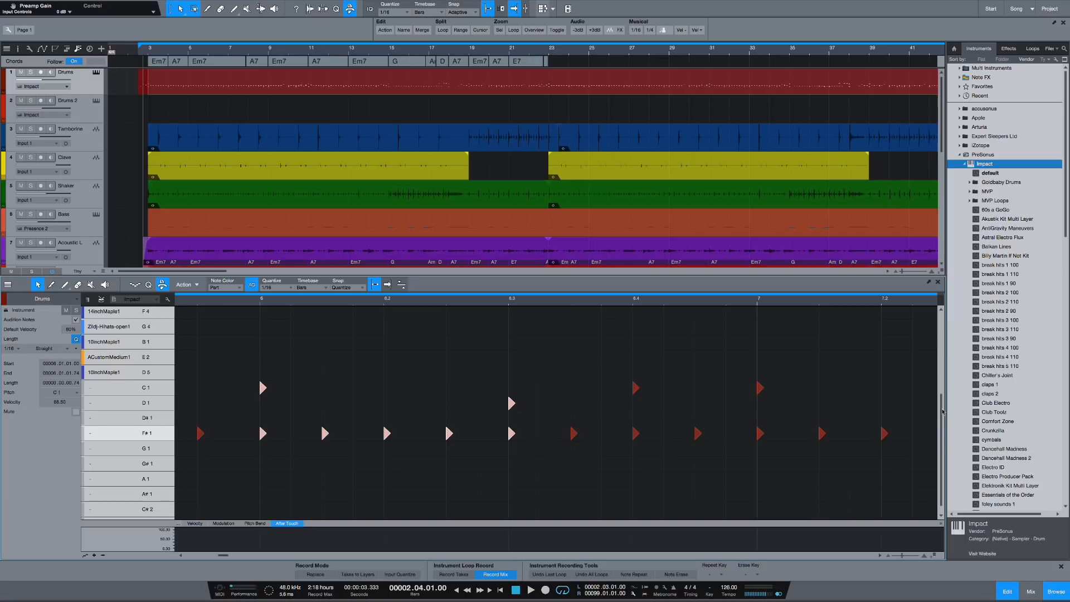
# Step: Select every hit on the F# 1 row of the Drums part at once
pyautogui.moveTo(946, 409)
pyautogui.mouseDown()
pyautogui.moveTo(945, 342)
pyautogui.moveTo(944, 395)
pyautogui.mouseUp()
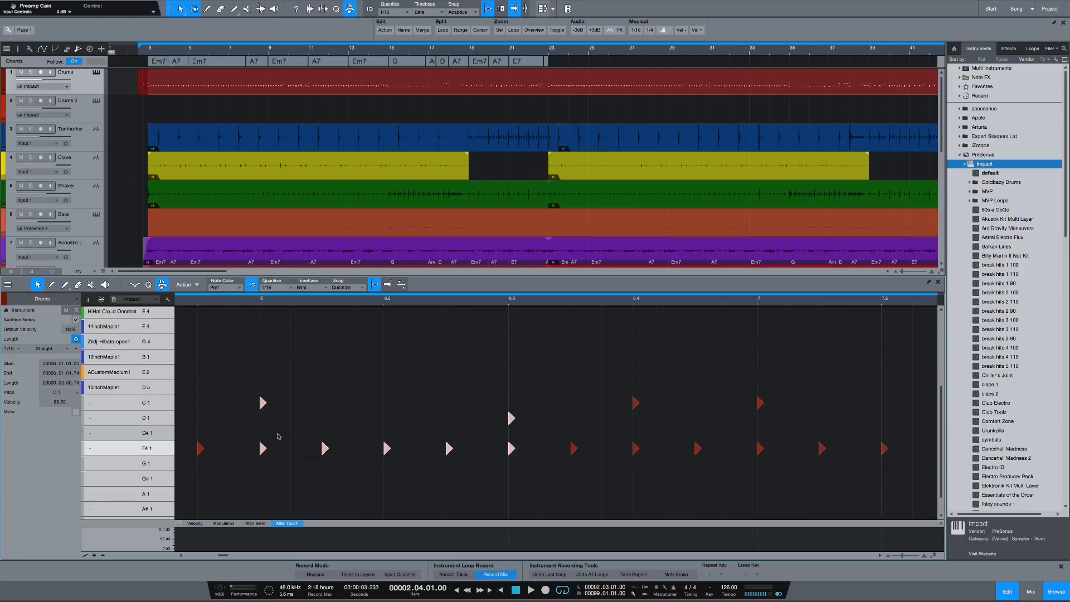
pyautogui.click(308, 459)
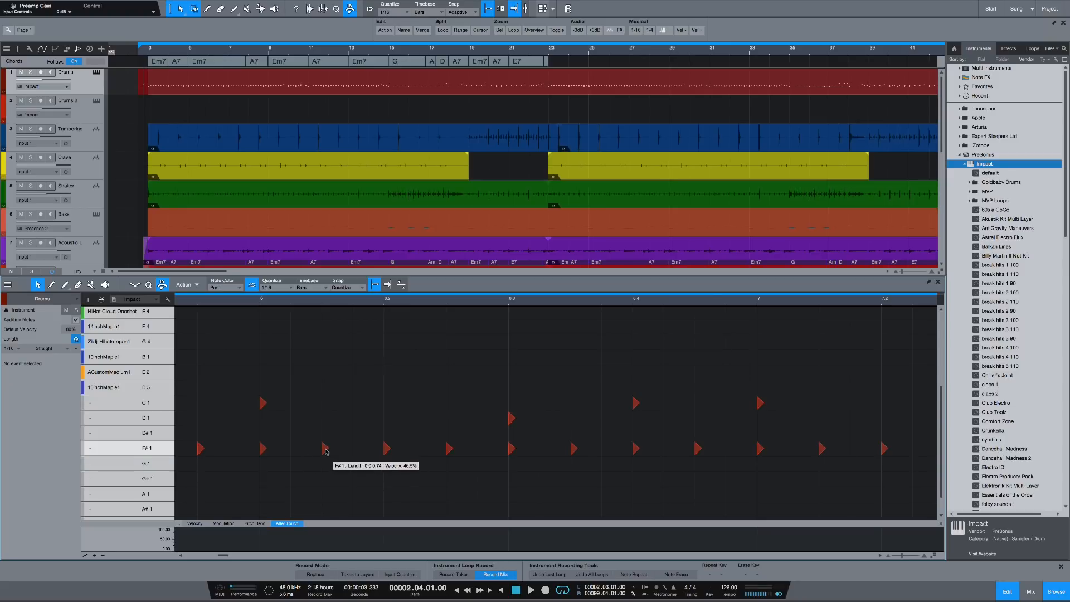
pyautogui.click(324, 448)
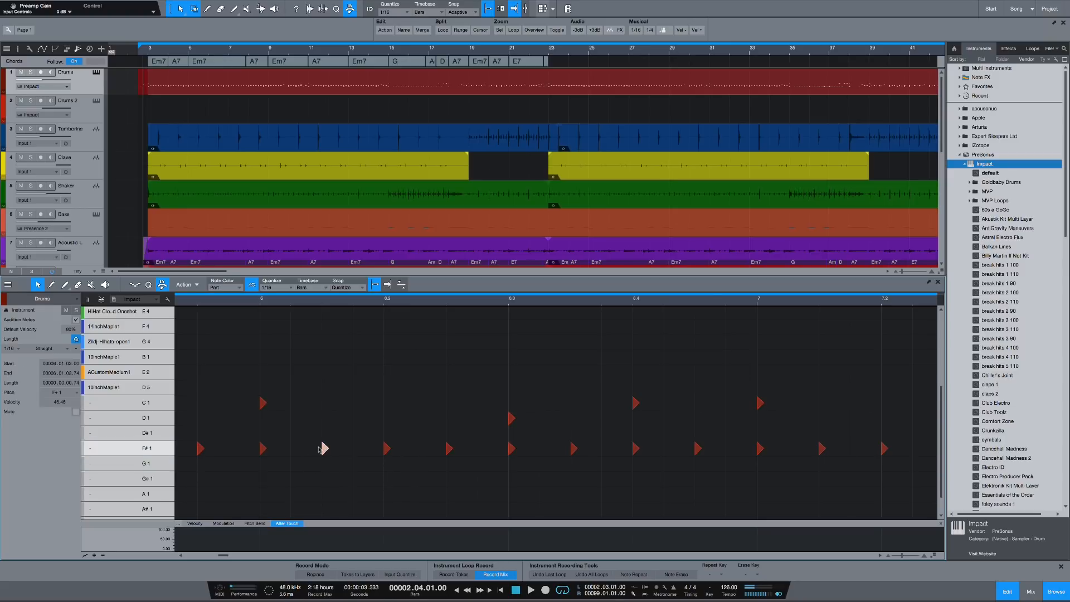
pyautogui.rightClick(122, 450)
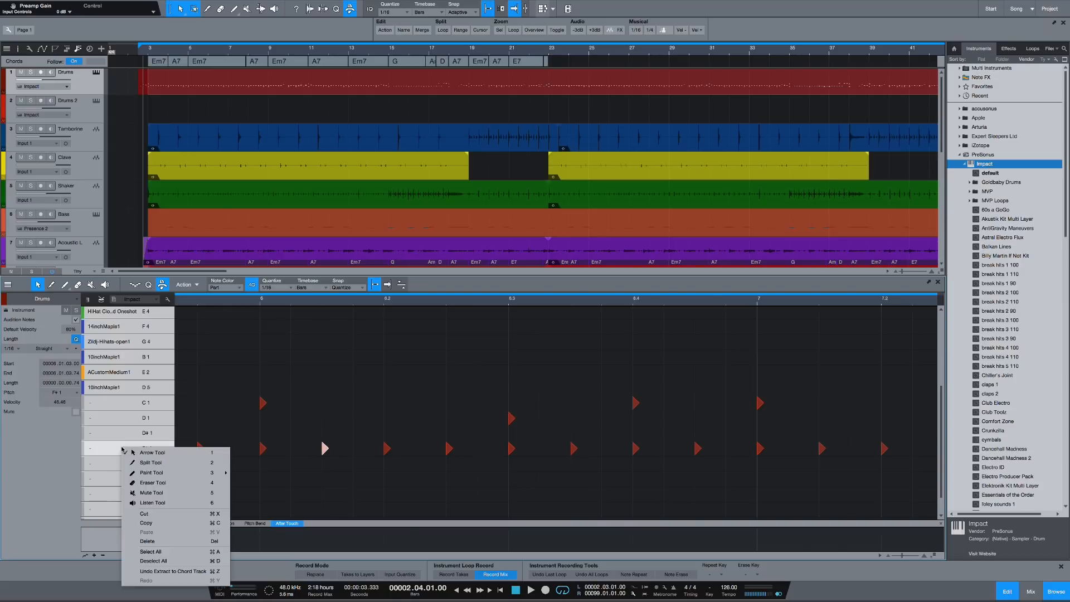
pyautogui.click(102, 448)
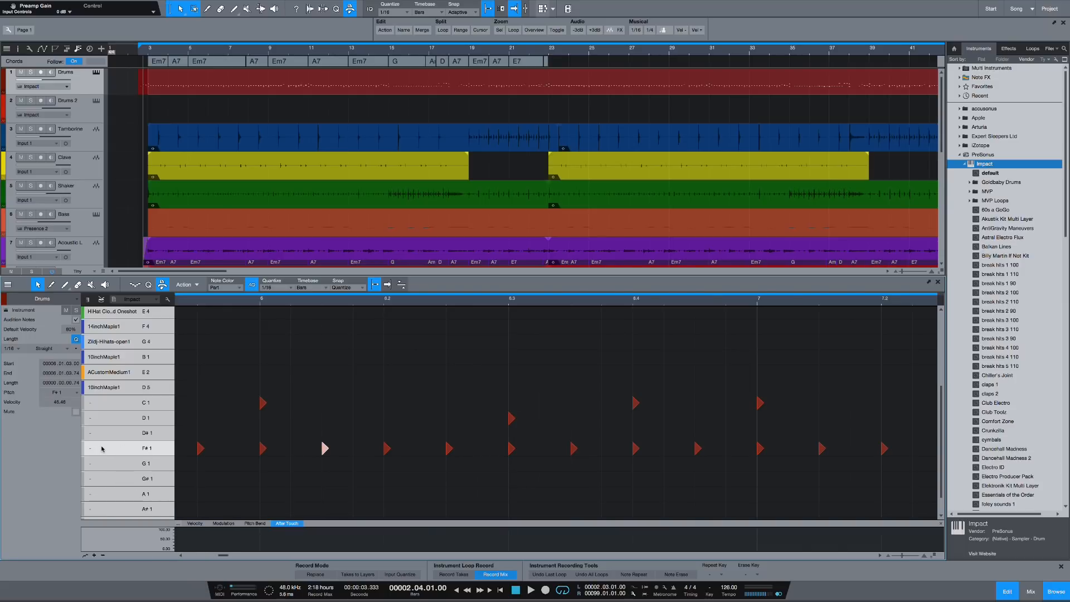
pyautogui.click(102, 448)
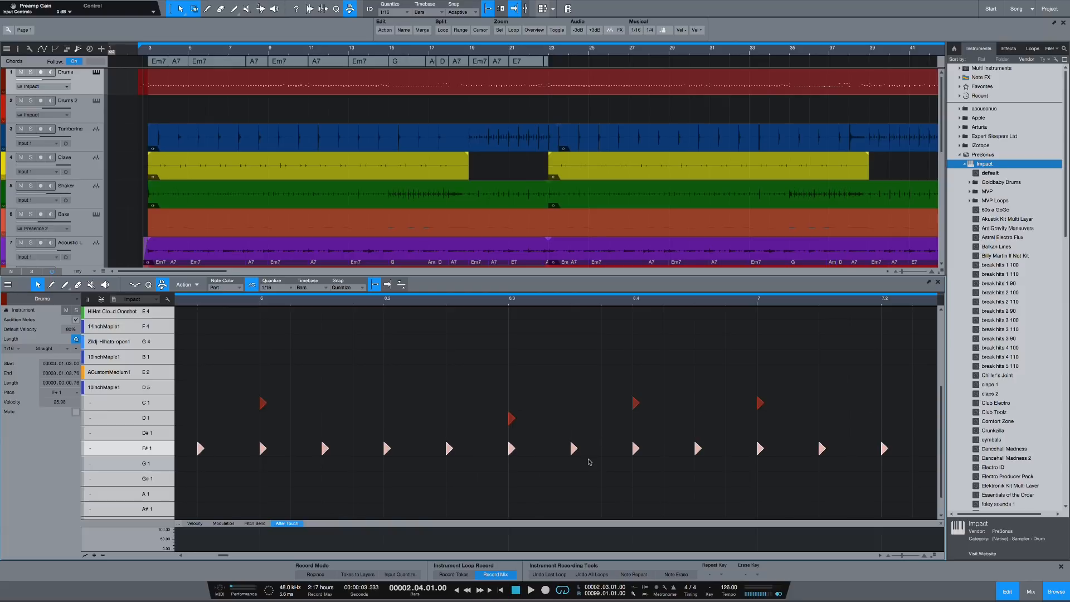
# Step: Examine the selected F# 1 hits along the timeline from bar 3 to bar 24
pyautogui.click(541, 304)
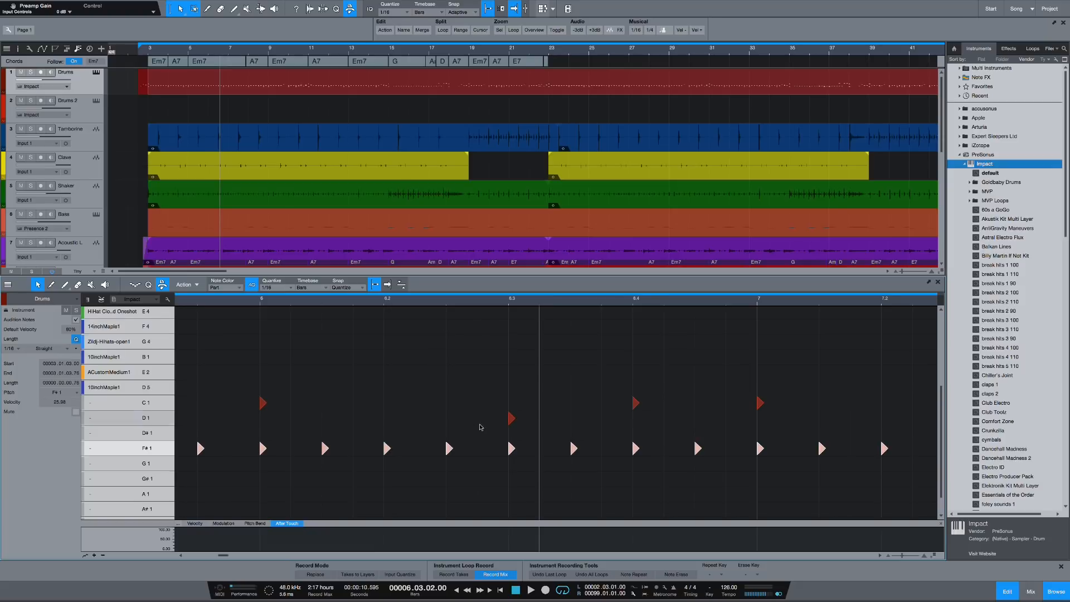
pyautogui.moveTo(528, 300); pyautogui.dragTo(527, 279)
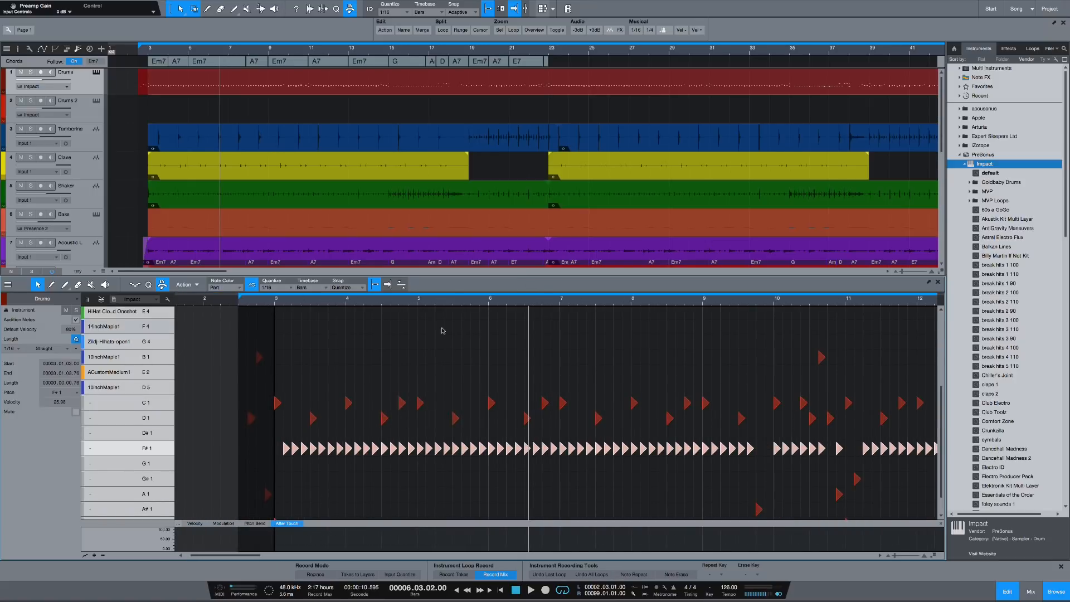
pyautogui.moveTo(456, 302); pyautogui.dragTo(406, 305)
pyautogui.moveTo(833, 305); pyautogui.dragTo(519, 310)
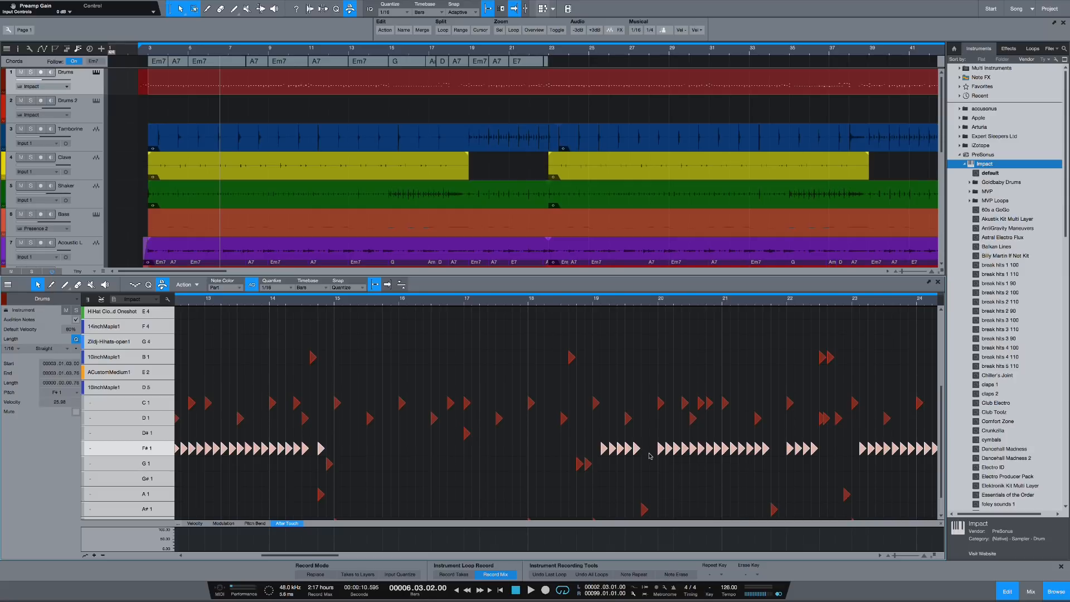
# Step: Select the C 1, D 1 and D# 1 hits from bar 16 to bar 18 and nudge them one sixteenth note earlier
pyautogui.click(488, 359)
pyautogui.moveTo(375, 364); pyautogui.dragTo(545, 452)
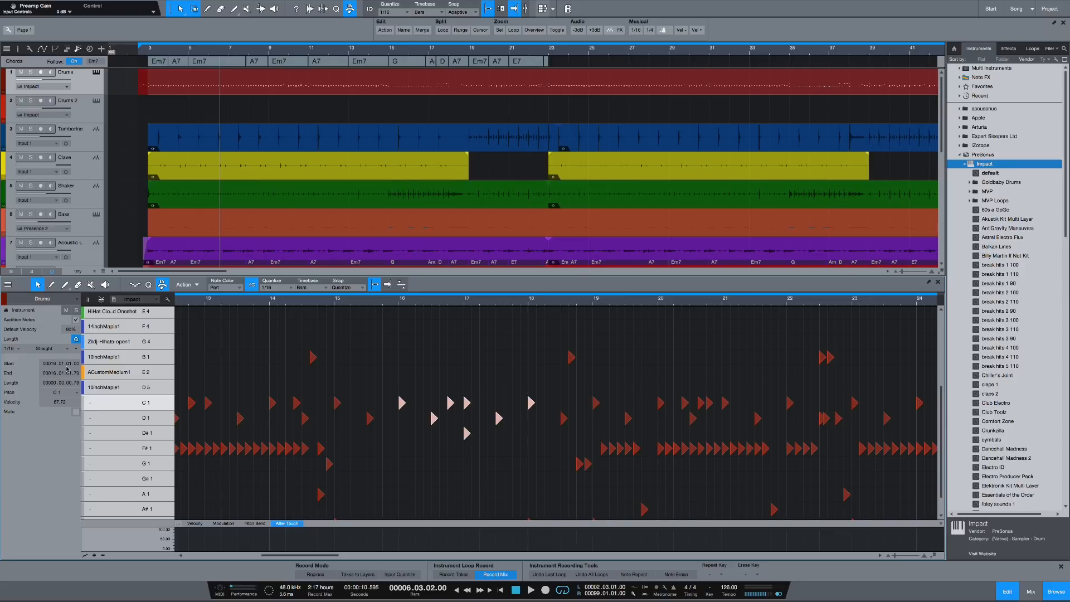
pyautogui.hotkey('alt', 'Left')
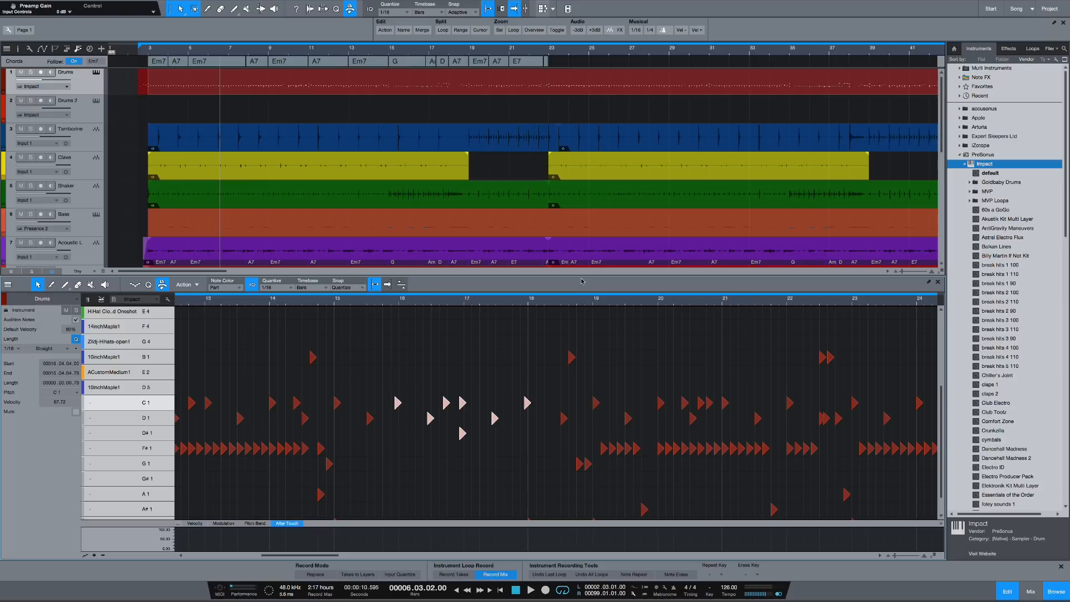
# Step: Make the Drums note editor shorter so that more tracks fit in the arrangement
pyautogui.moveTo(582, 277); pyautogui.dragTo(579, 326)
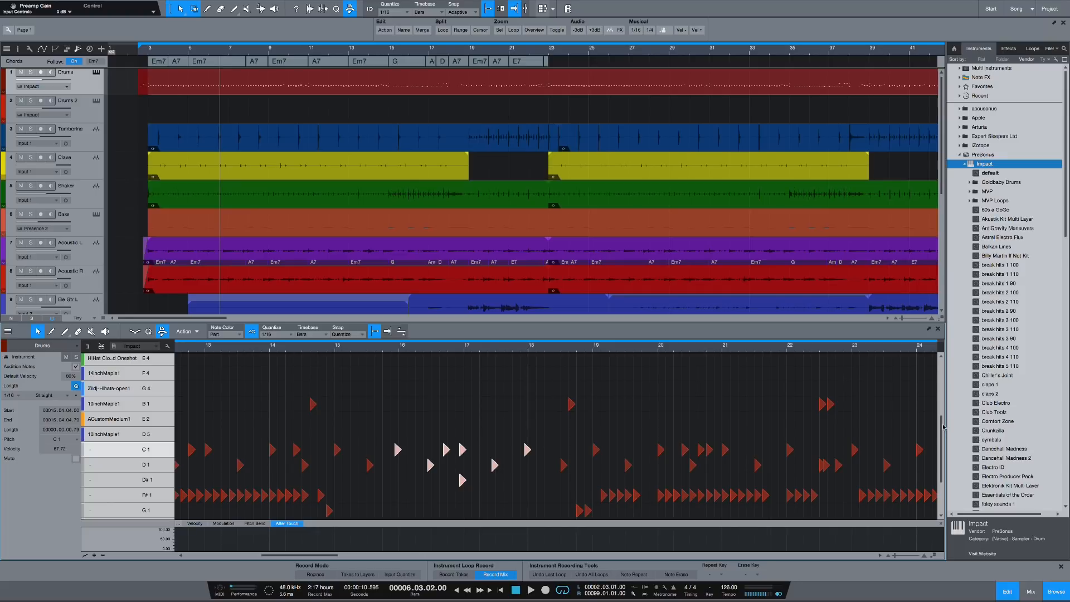
pyautogui.scroll(-2, 942, 427)
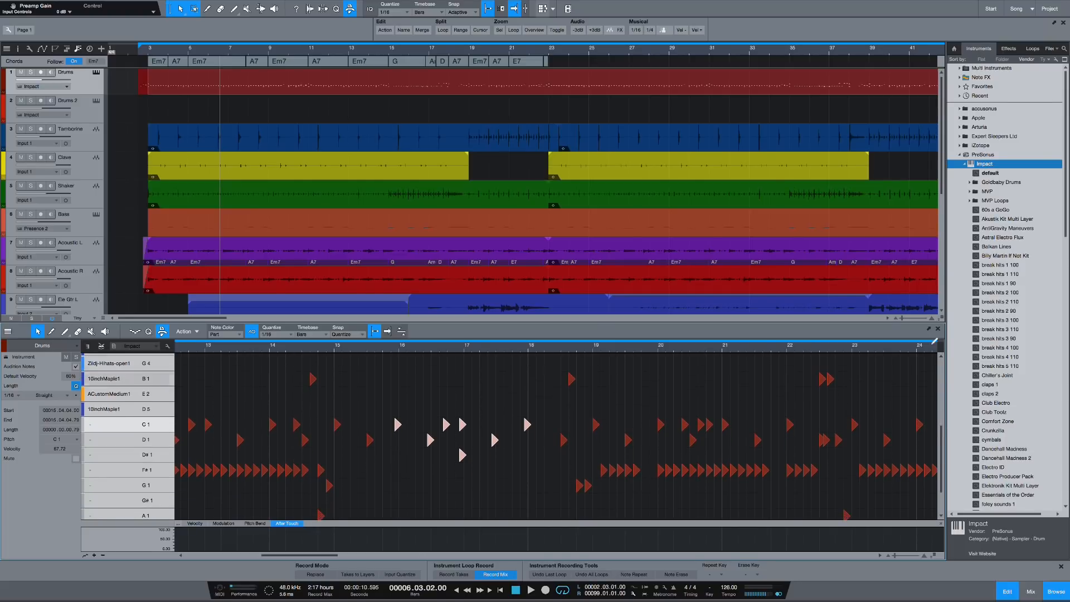